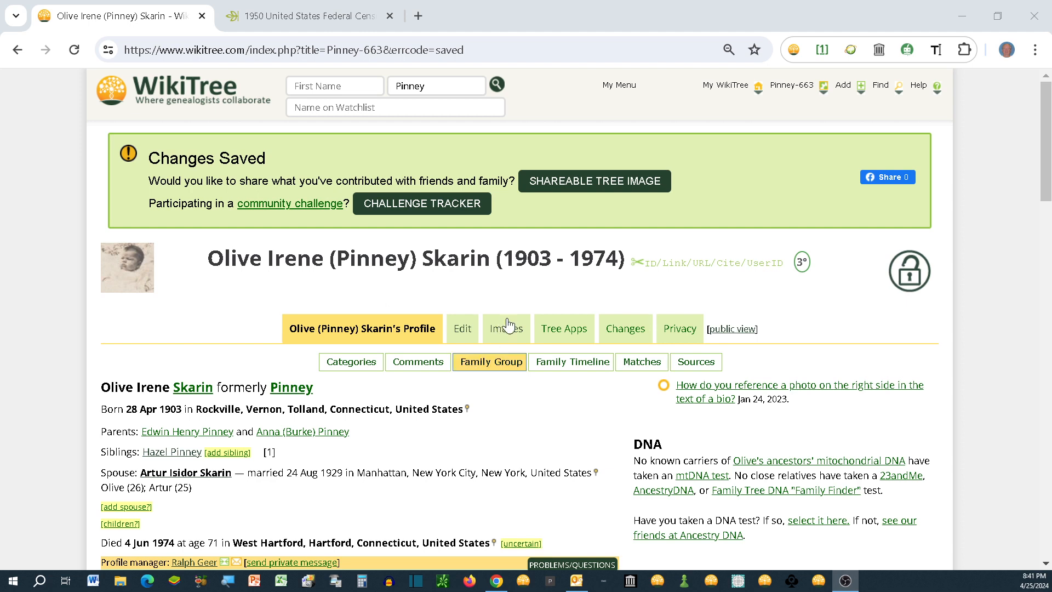
Review the choices for automatically adding household tables to census citations in WikiTree Sourcer's options, and close the options and the 1950 census page.
left_click(822, 49)
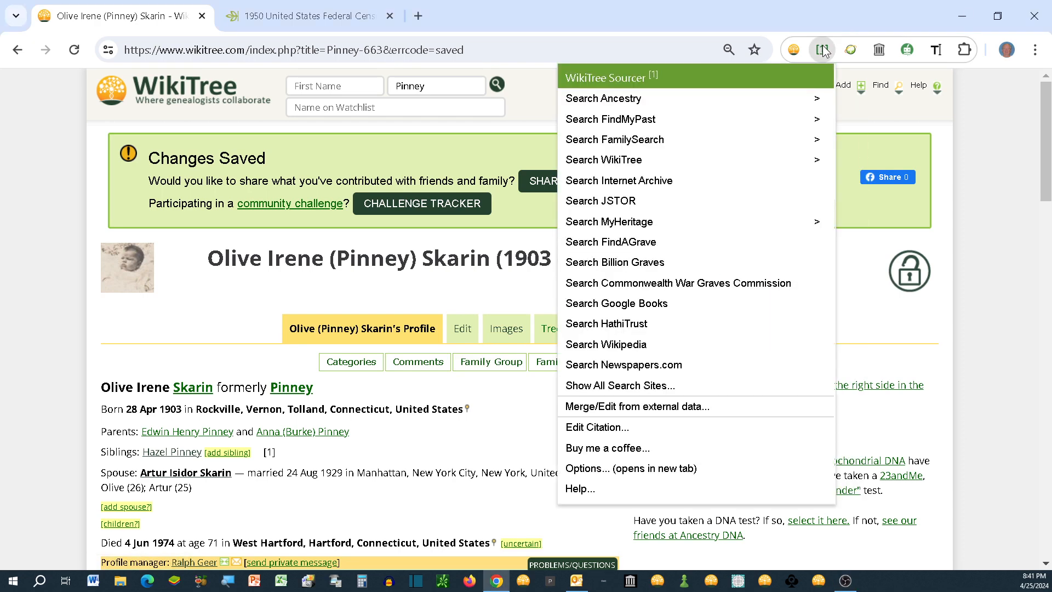
left_click(603, 471)
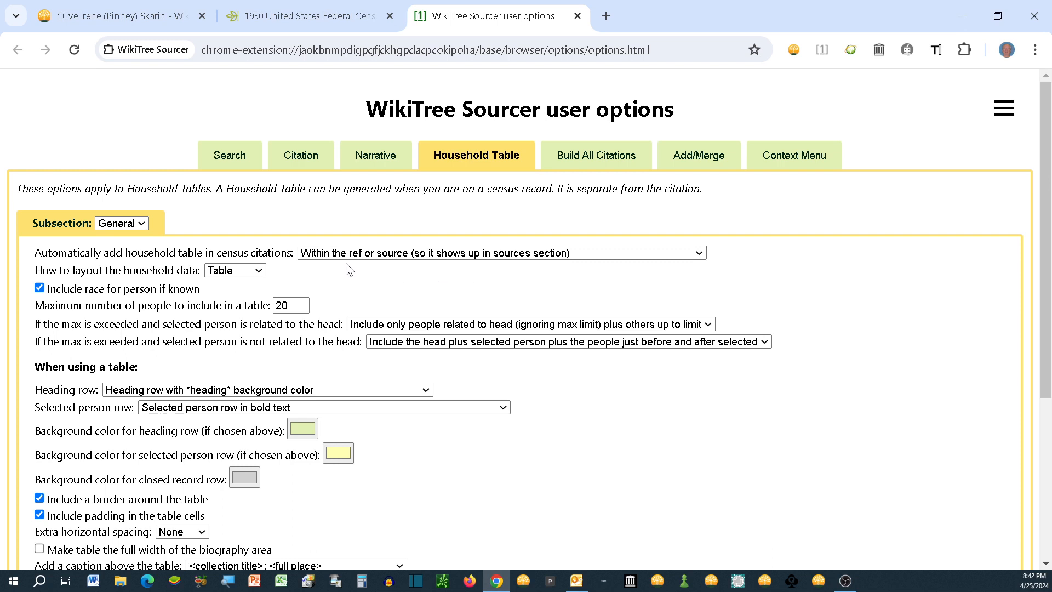
left_click(701, 252)
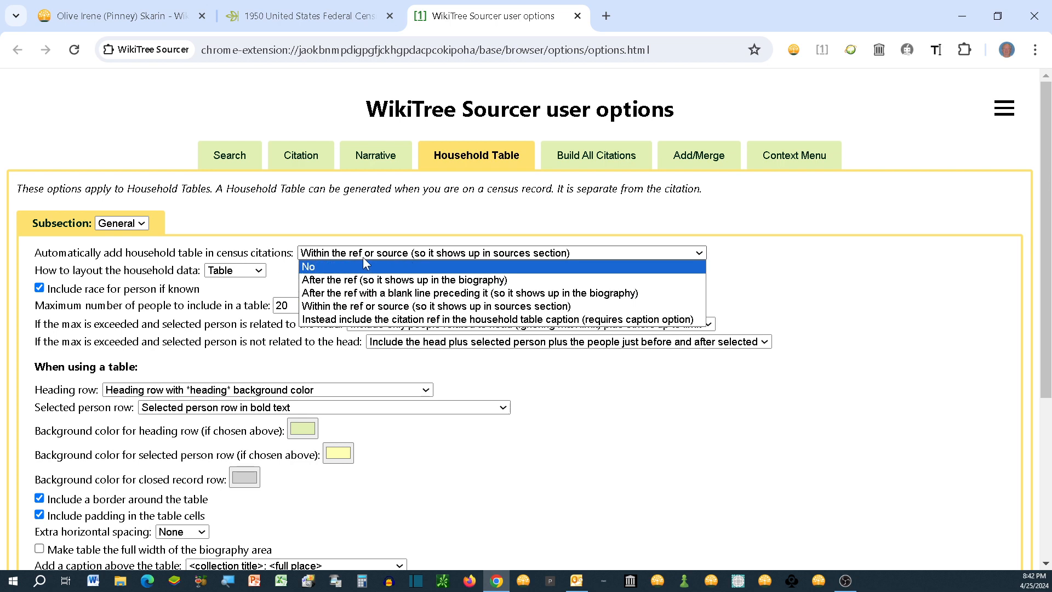
left_click(577, 252)
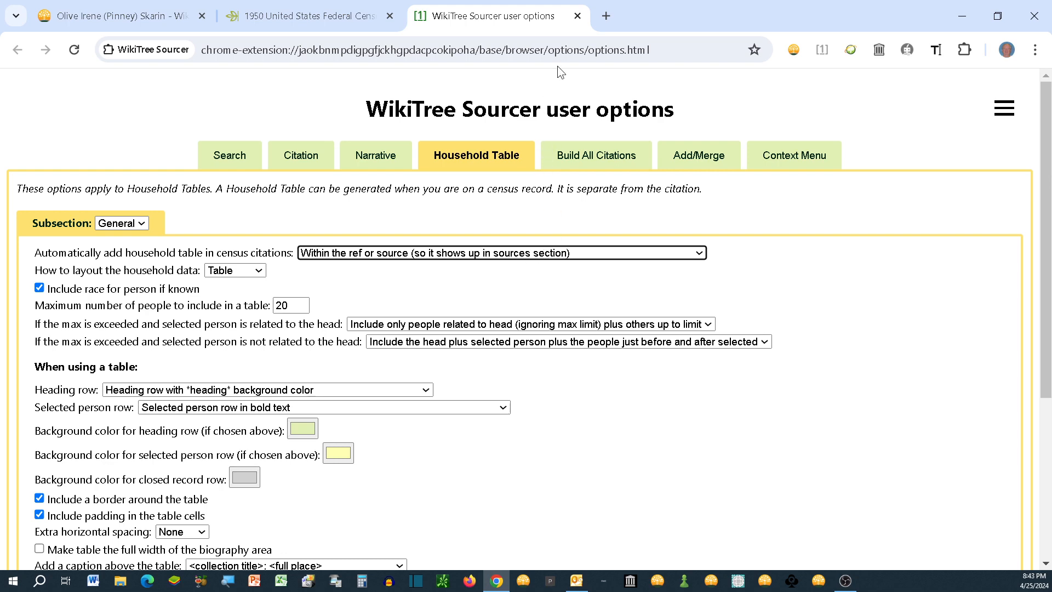
left_click(577, 17)
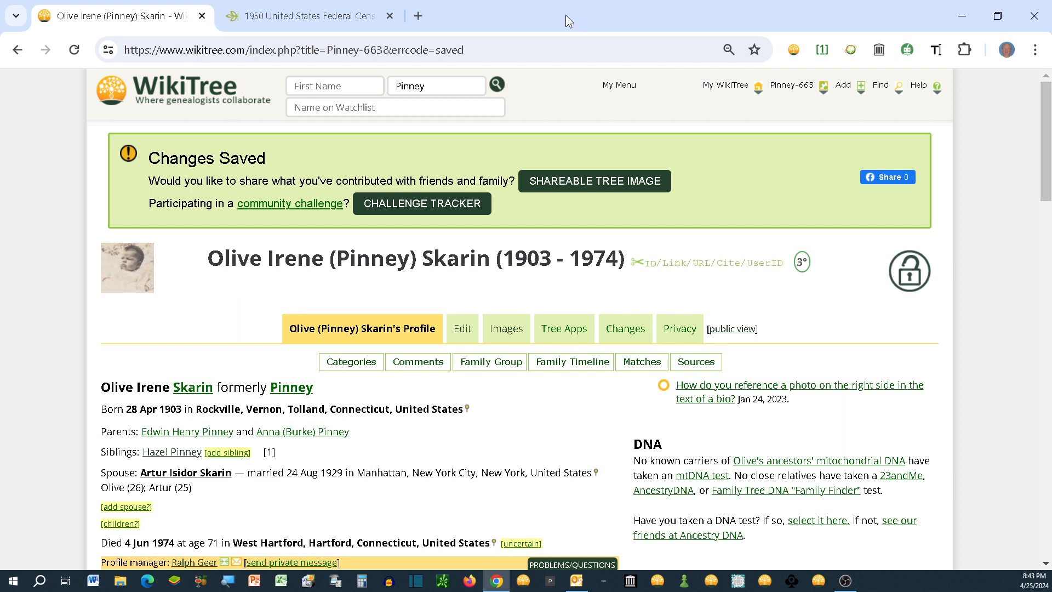
left_click(390, 17)
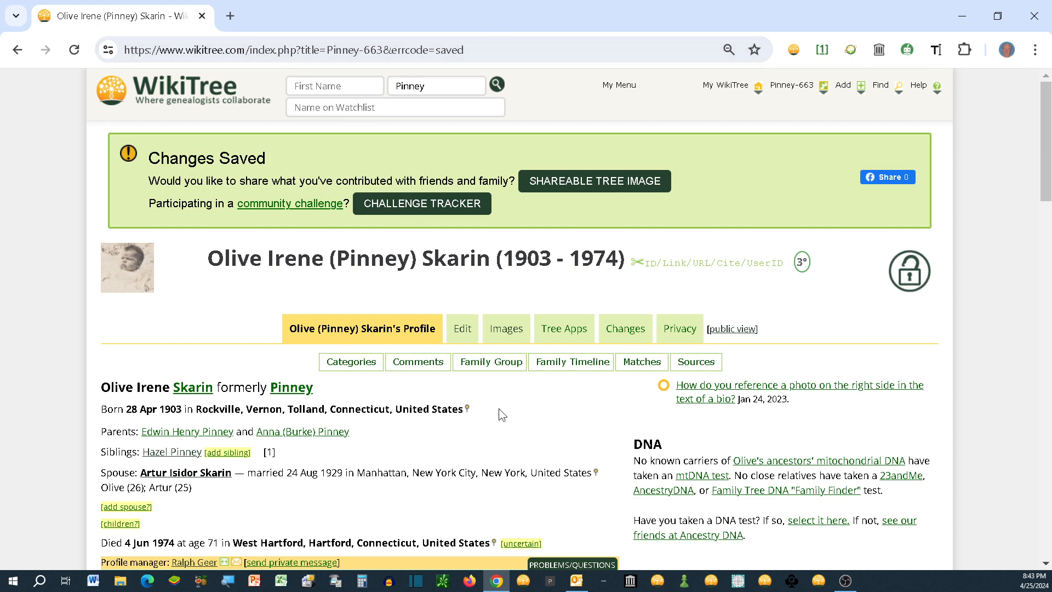
Look over the profile's vital facts and biography, and search FamilySearch for this person with WikiTree Sourcer.
scroll(498, 412, "down", 5)
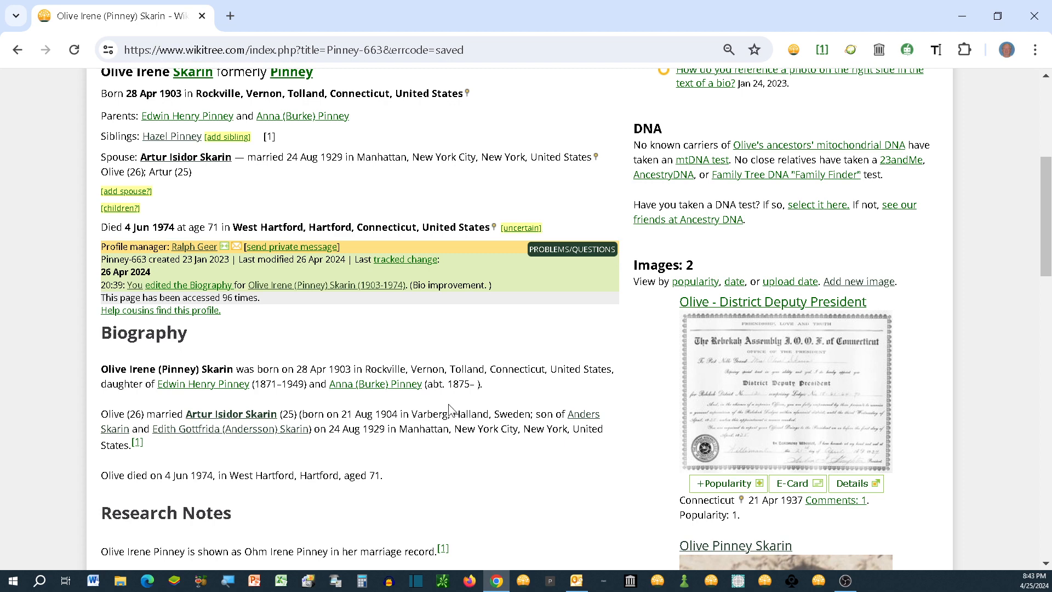
scroll(587, 485, "up", 3)
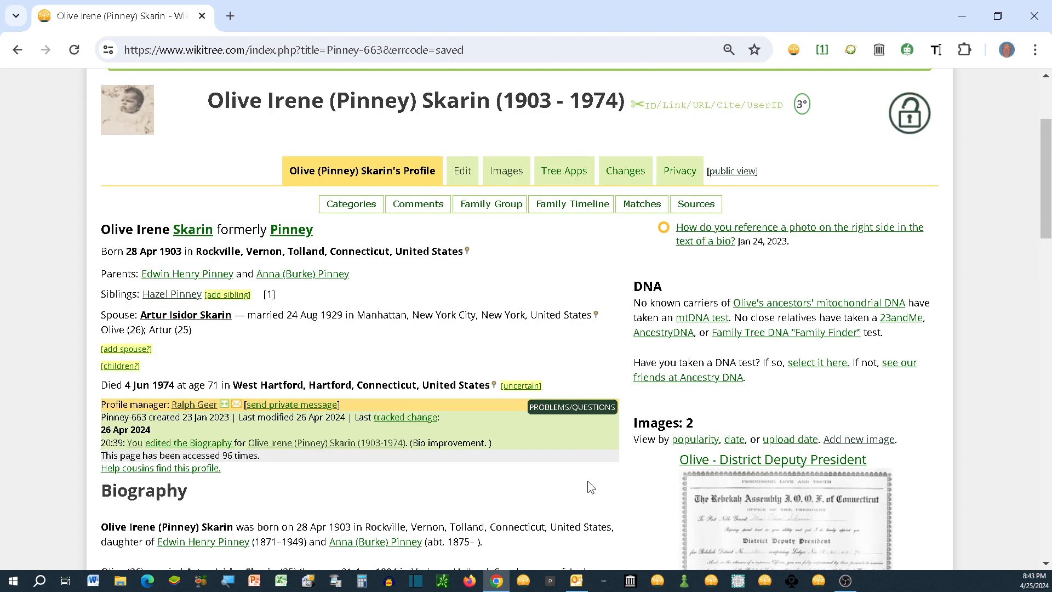
left_click(822, 50)
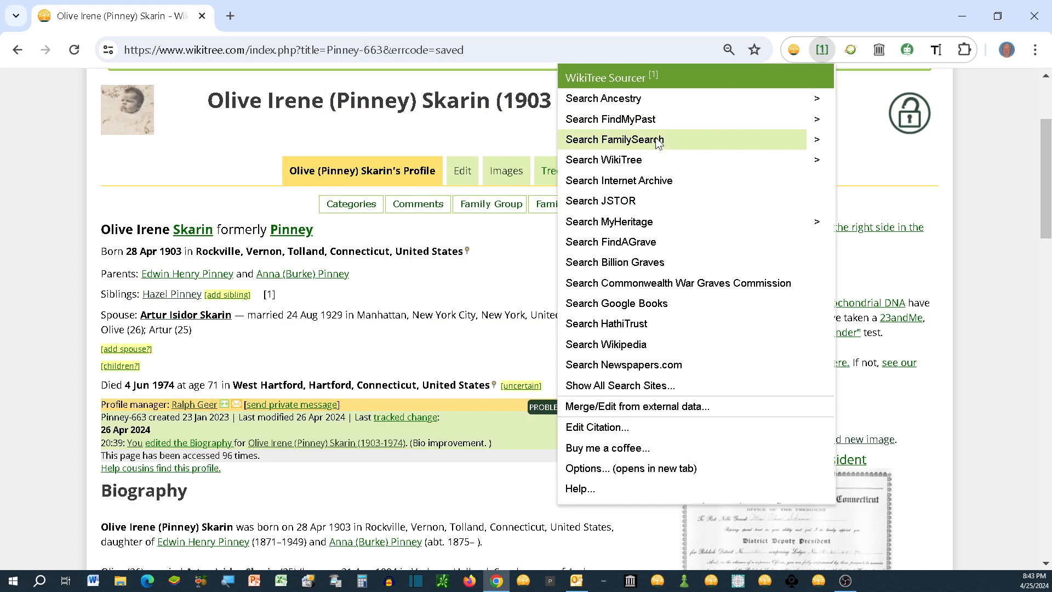
left_click(658, 140)
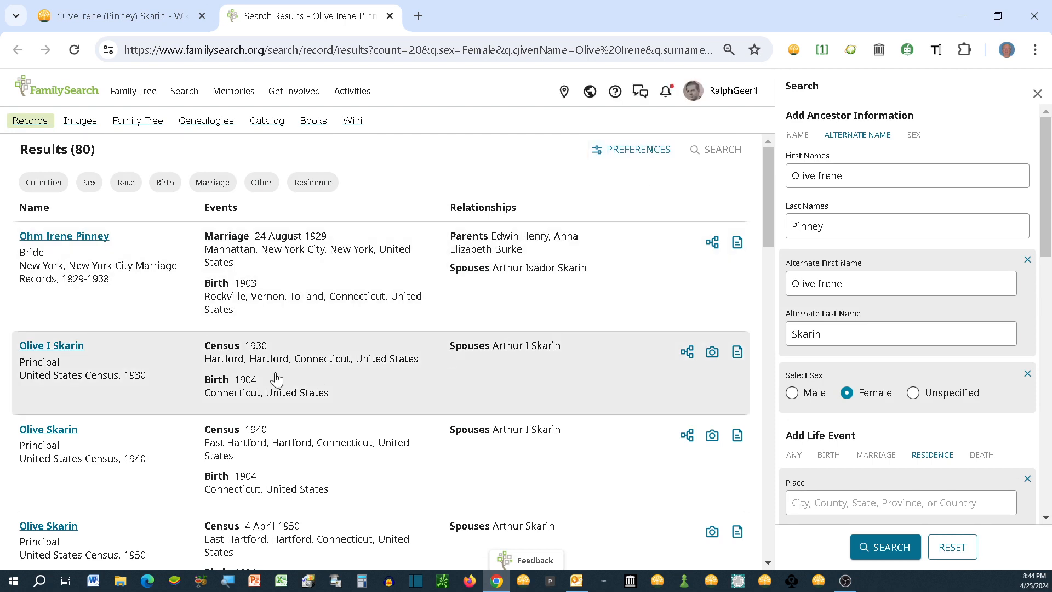
Open the 1910 United States Census record for Ellington, Tolland, Connecticut from the FamilySearch results.
scroll(399, 372, "down", 1)
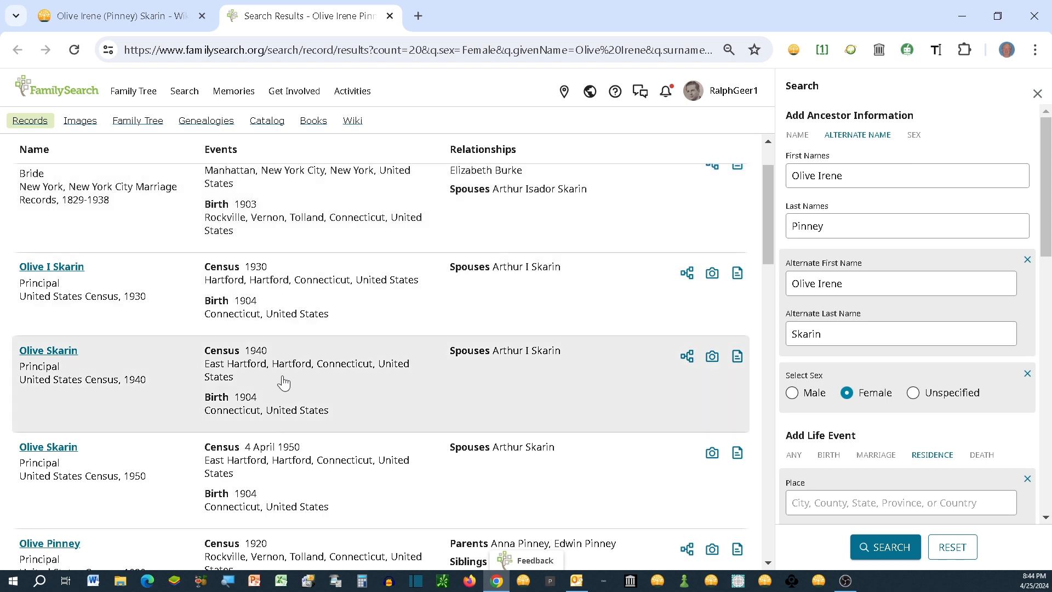
scroll(389, 458, "down", 1)
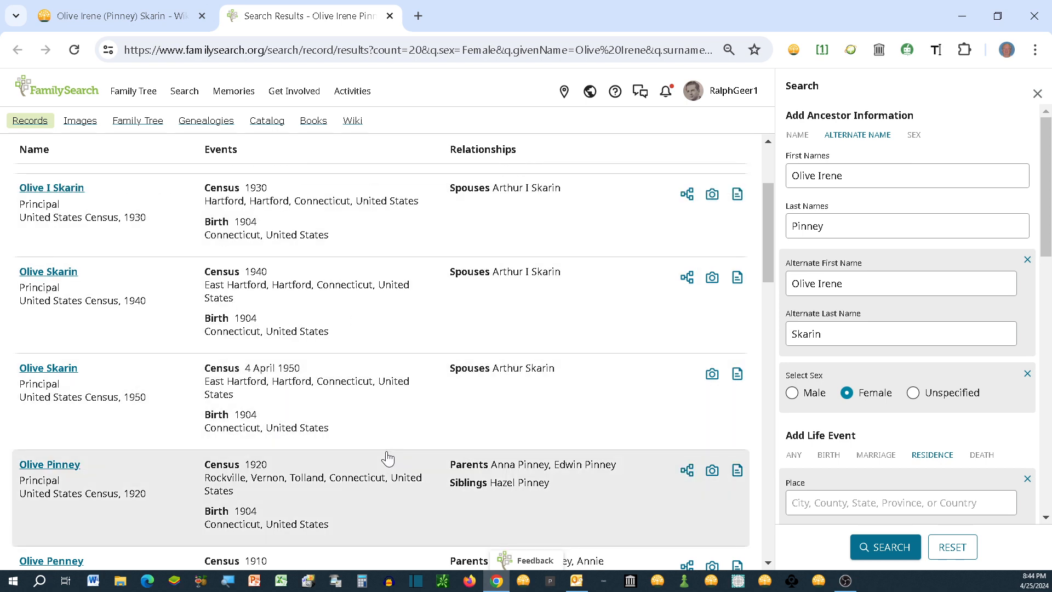
scroll(390, 458, "down", 1)
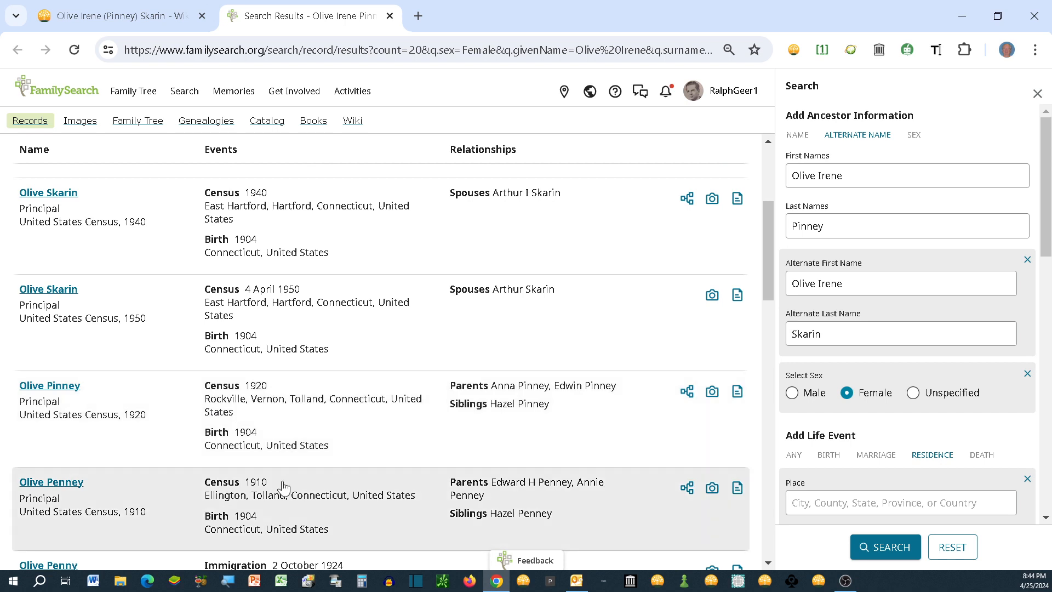
scroll(283, 488, "down", 1)
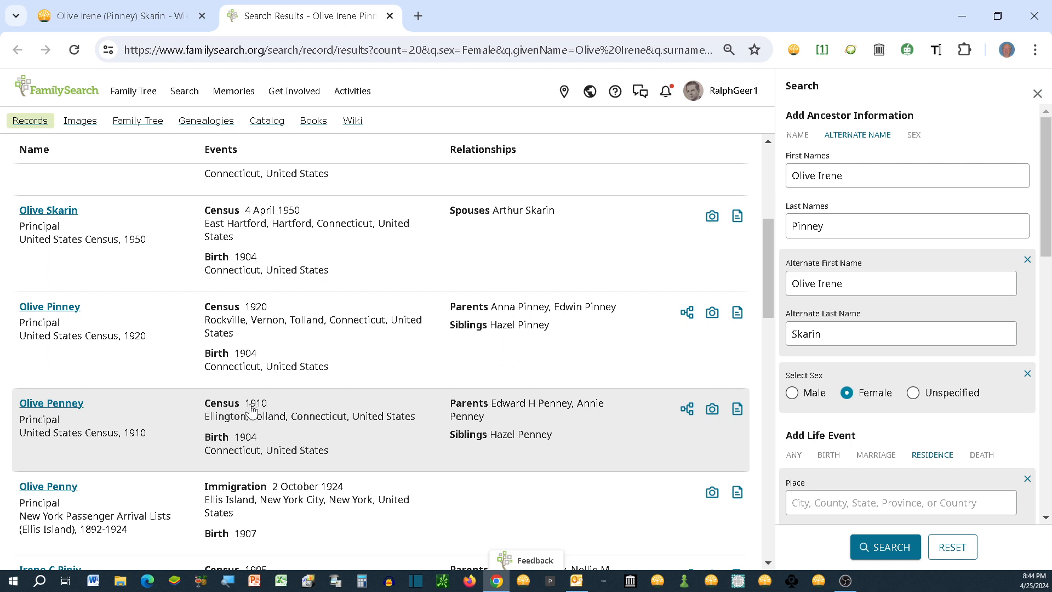
left_click(35, 407)
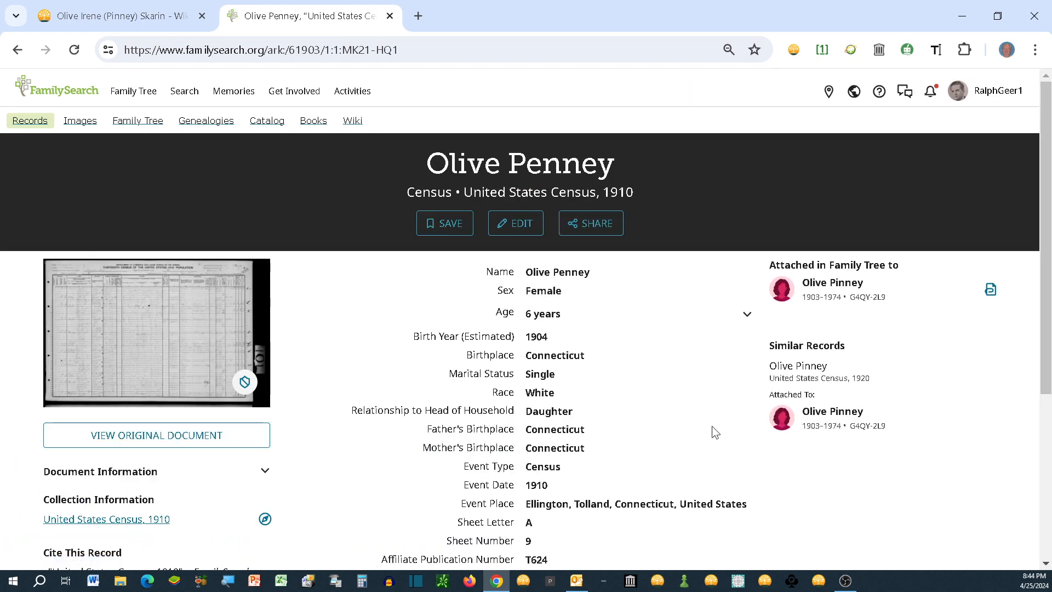
Check the family members on the 1910 census record and build a narrative with citation from it using WikiTree Sourcer.
scroll(707, 432, "down", 8)
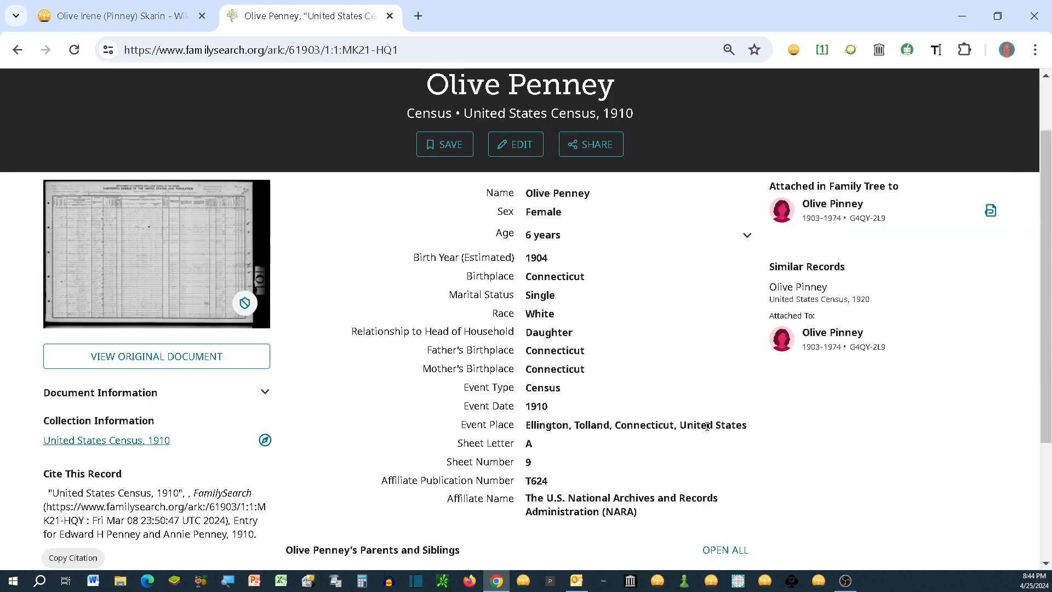
scroll(707, 432, "down", 1)
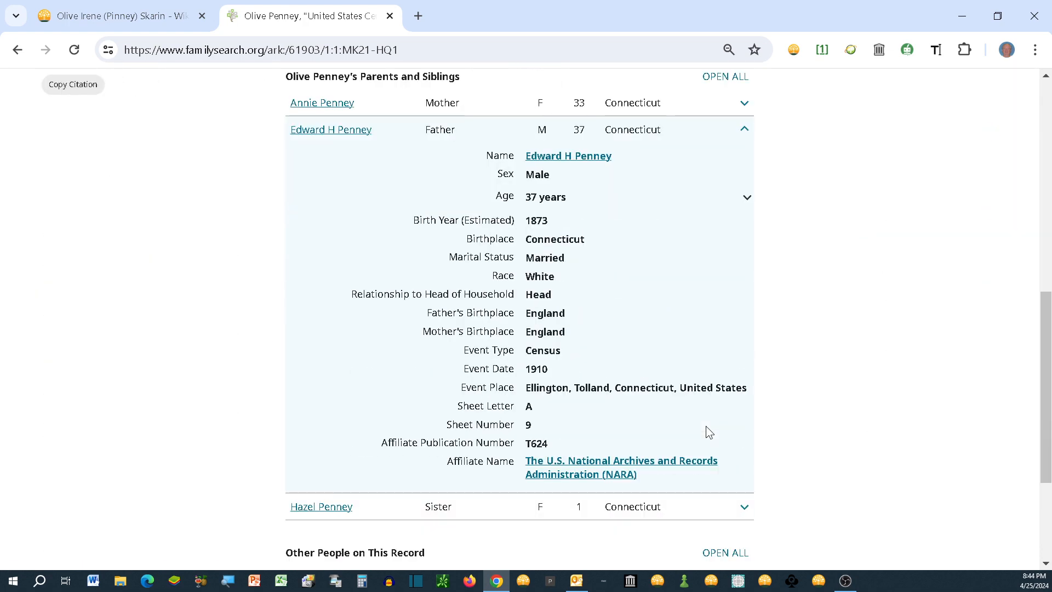
scroll(706, 427, "up", 8)
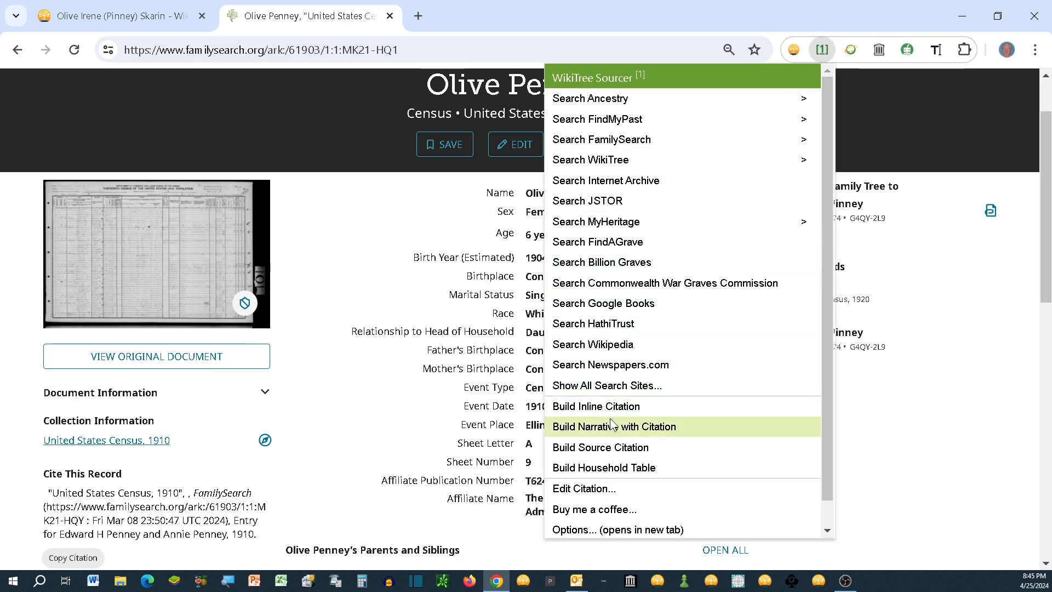
left_click(636, 433)
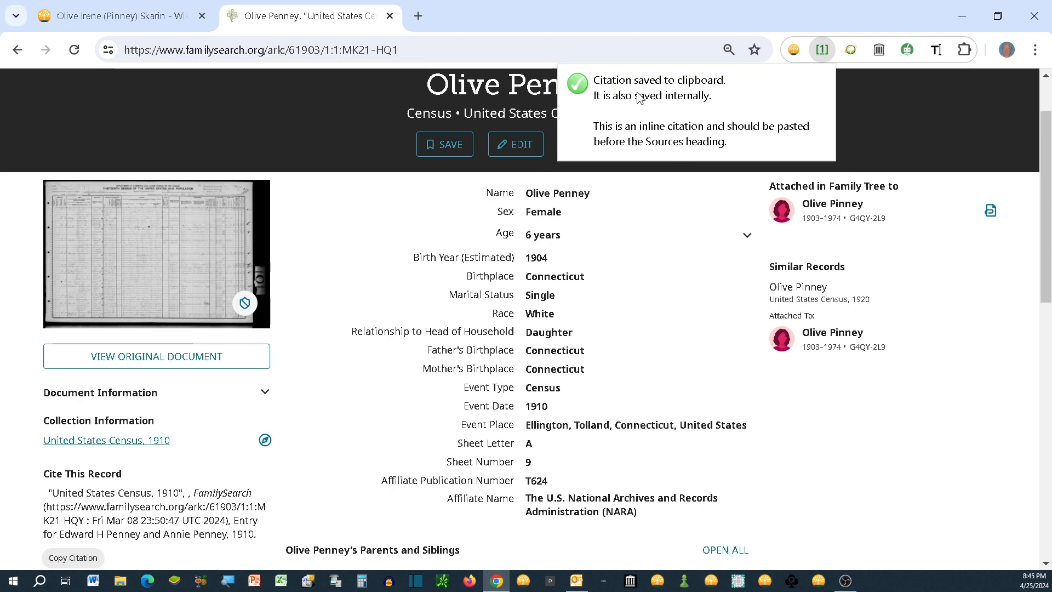
Return to the WikiTree profile and open it for editing at the biography text.
left_click(152, 16)
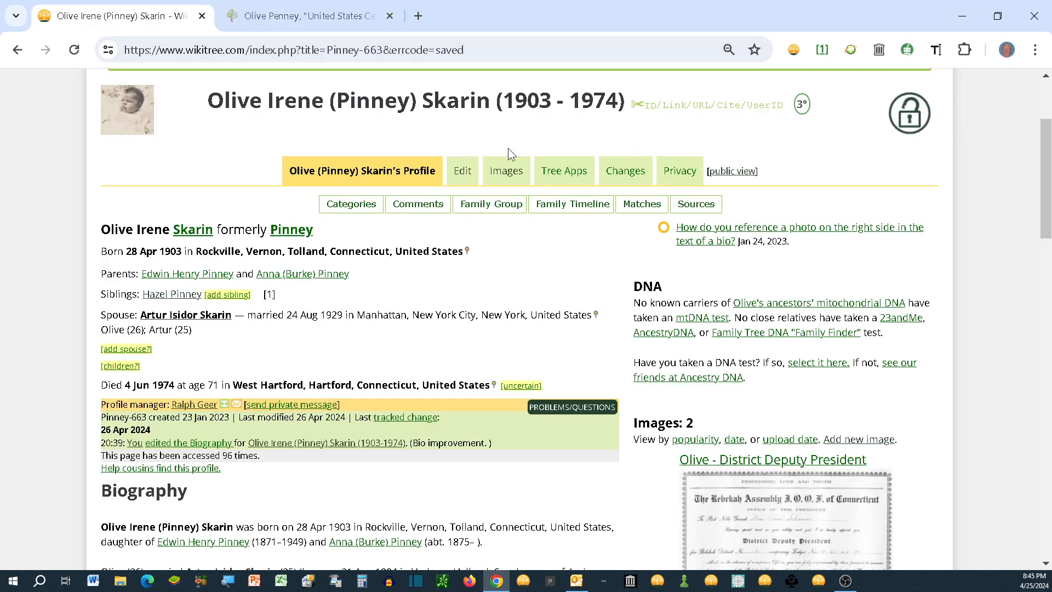
left_click(460, 171)
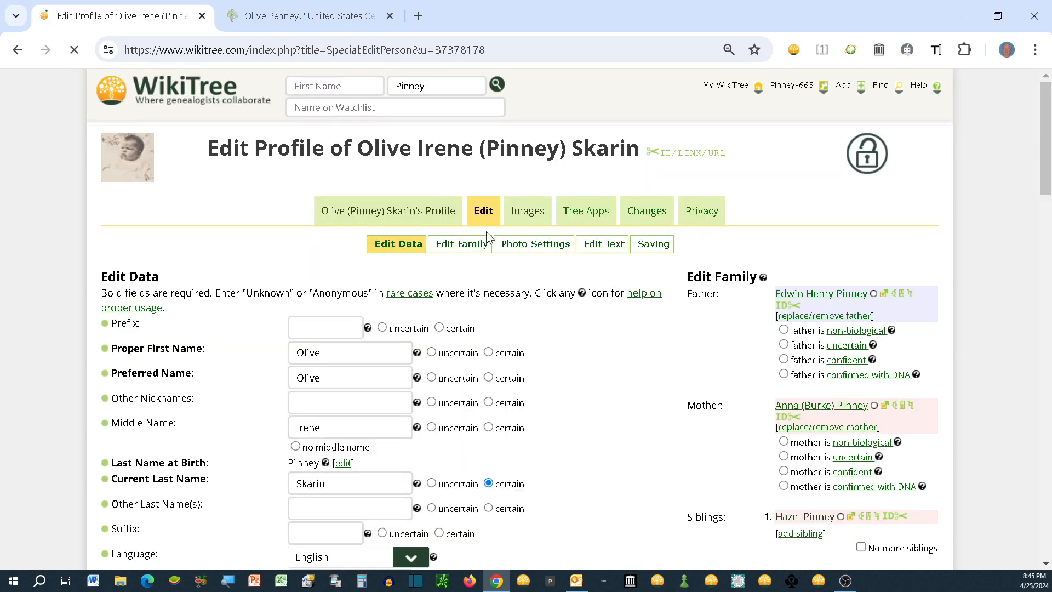
scroll(492, 250, "down", 10)
scroll(492, 252, "down", 4)
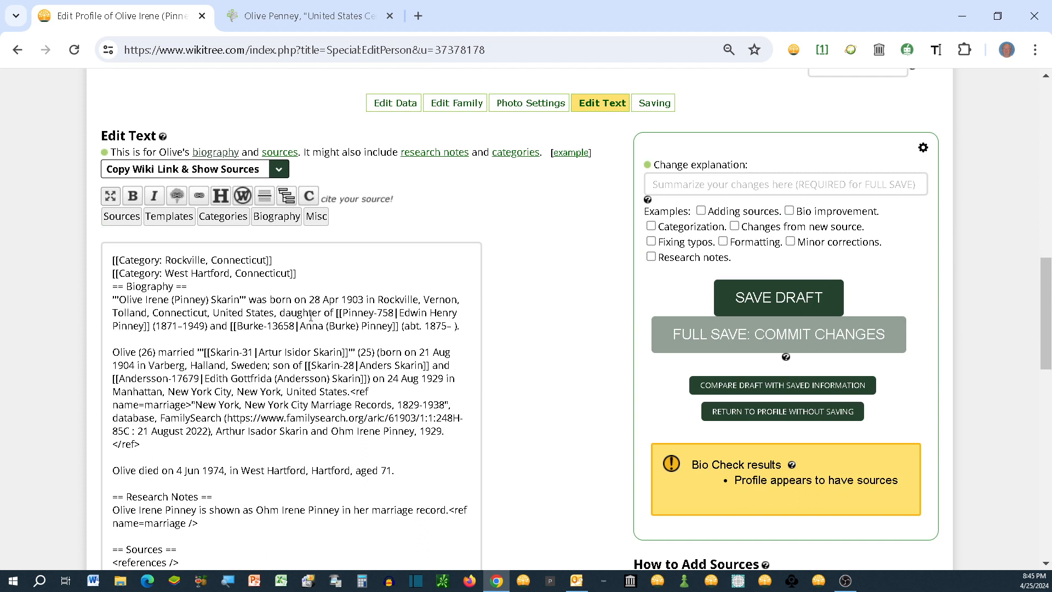
Insert a new paragraph between the birth and marriage paragraphs and paste the 1910 census narrative with its citation there.
left_click(467, 326)
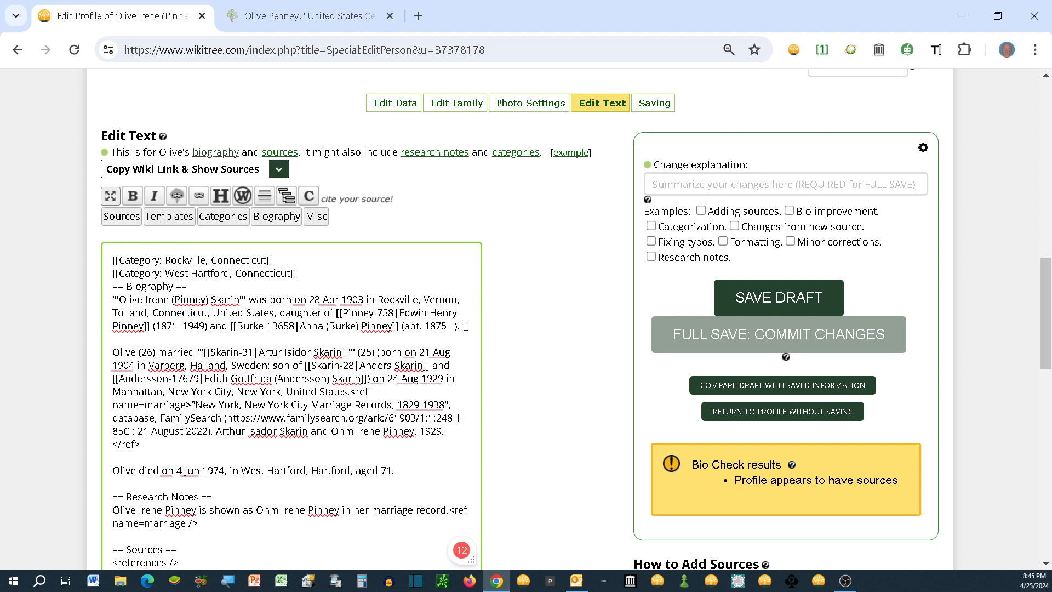
key("Return")
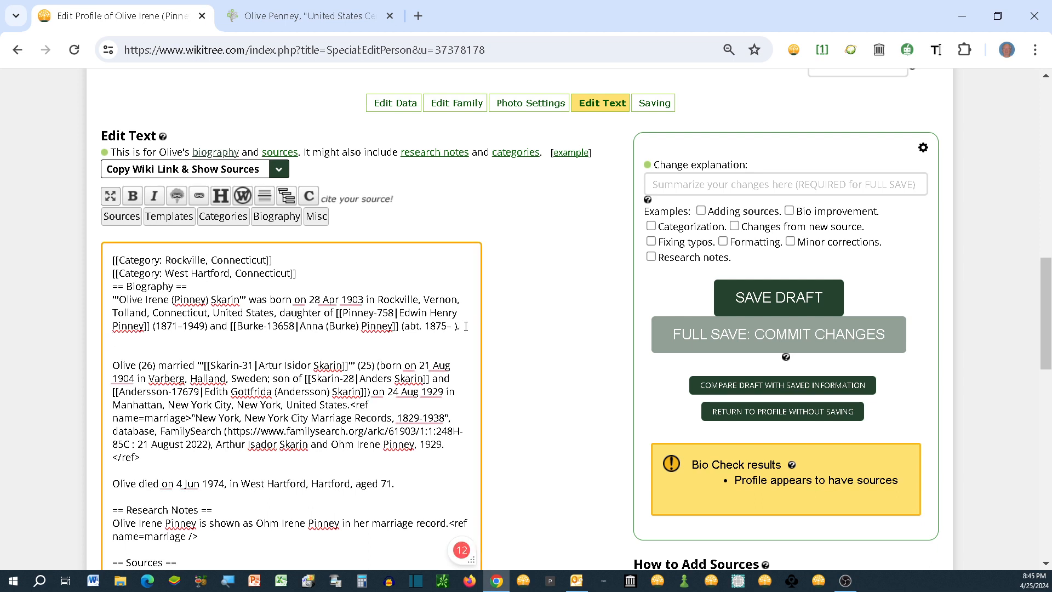
key("Return")
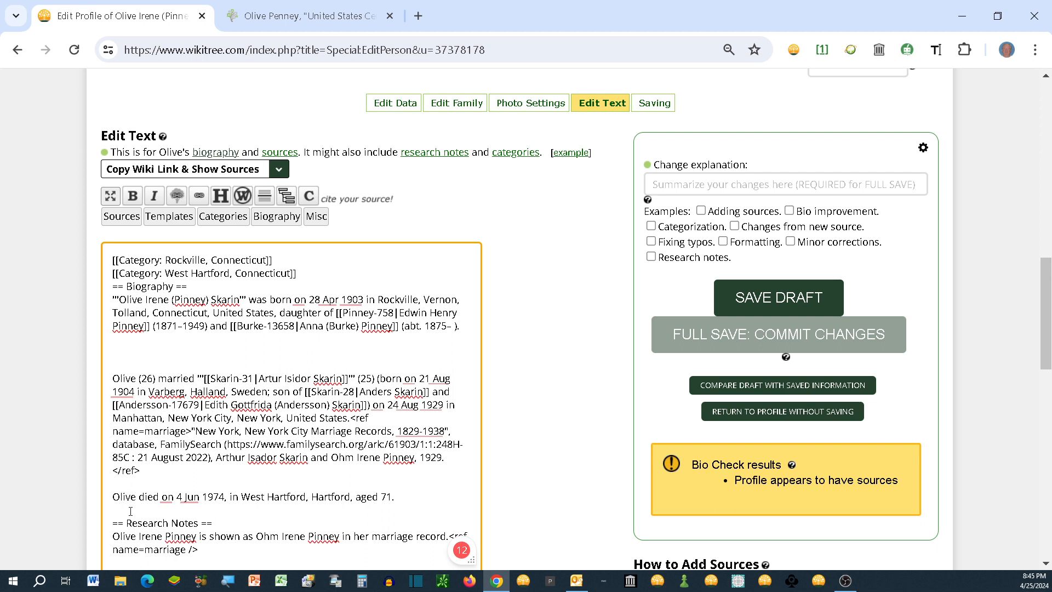
right_click(113, 353)
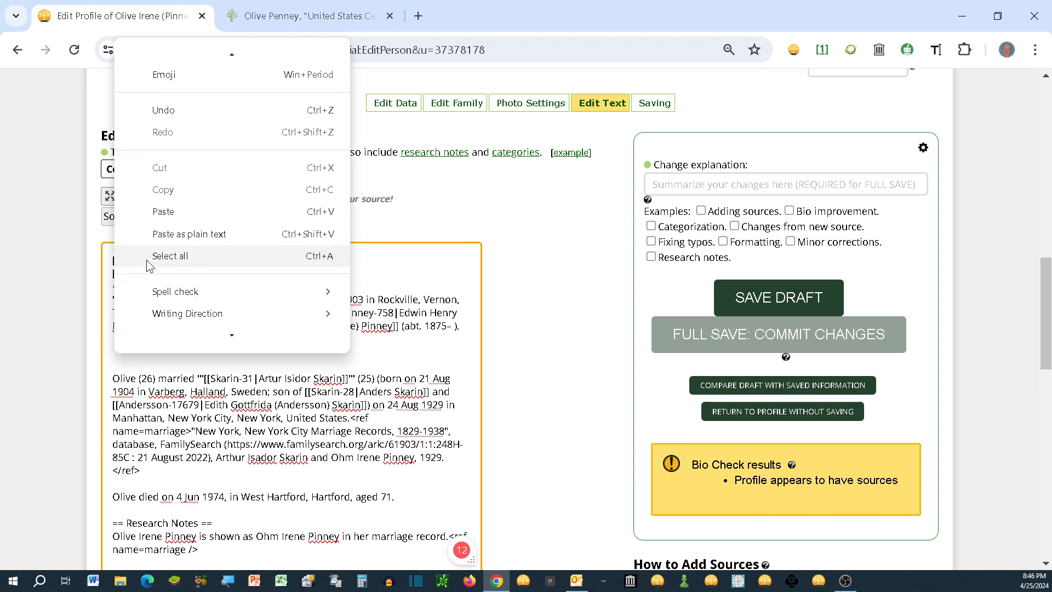
left_click(167, 215)
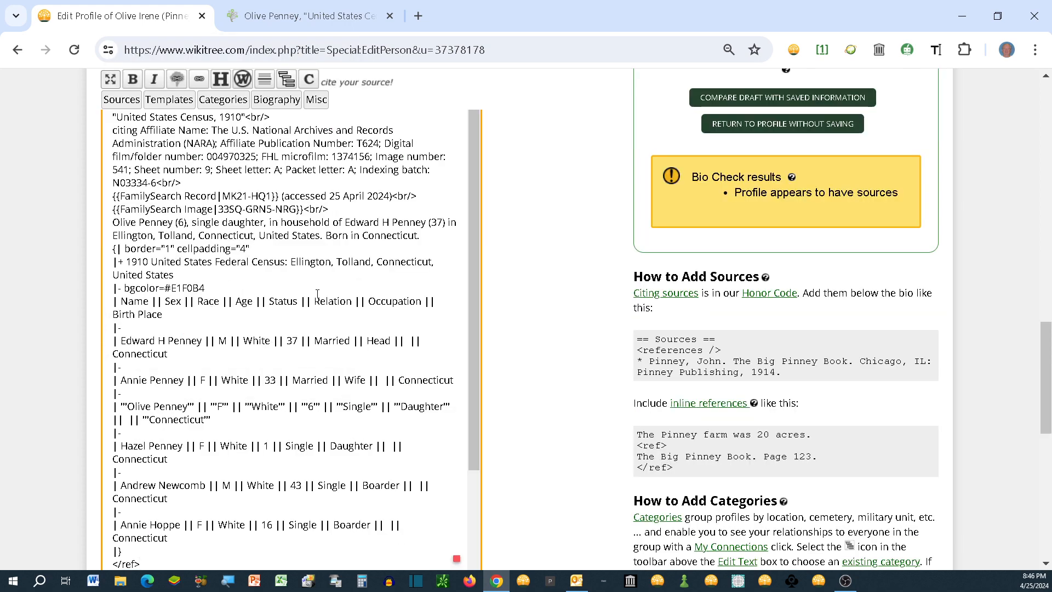
Check the pasted 1910 census narrative, source citation and household table in the biography text.
scroll(318, 294, "up", 4)
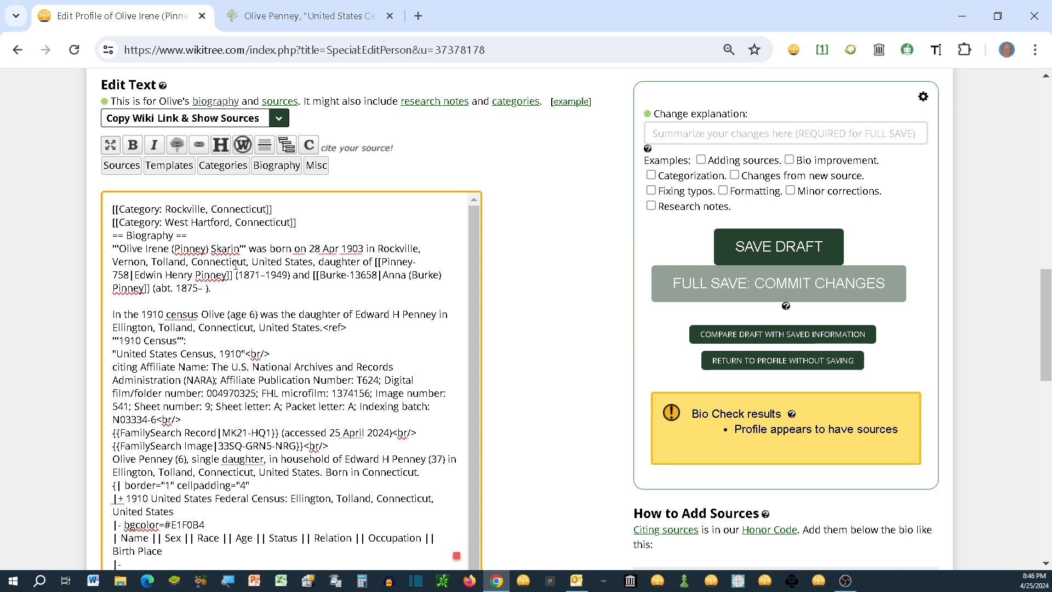
mouse_move(188, 315)
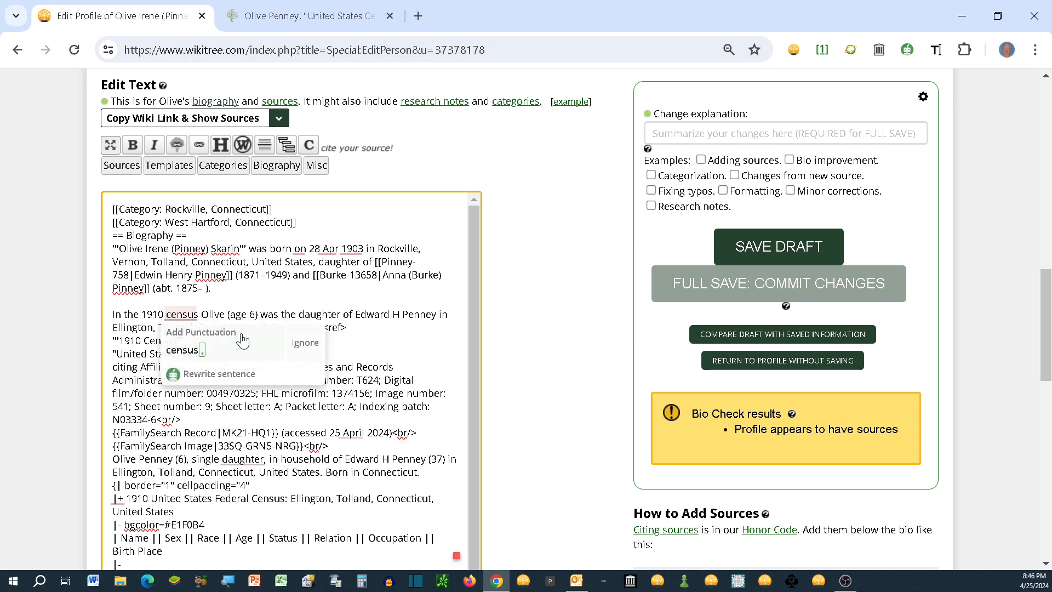
scroll(451, 394, "down", 4)
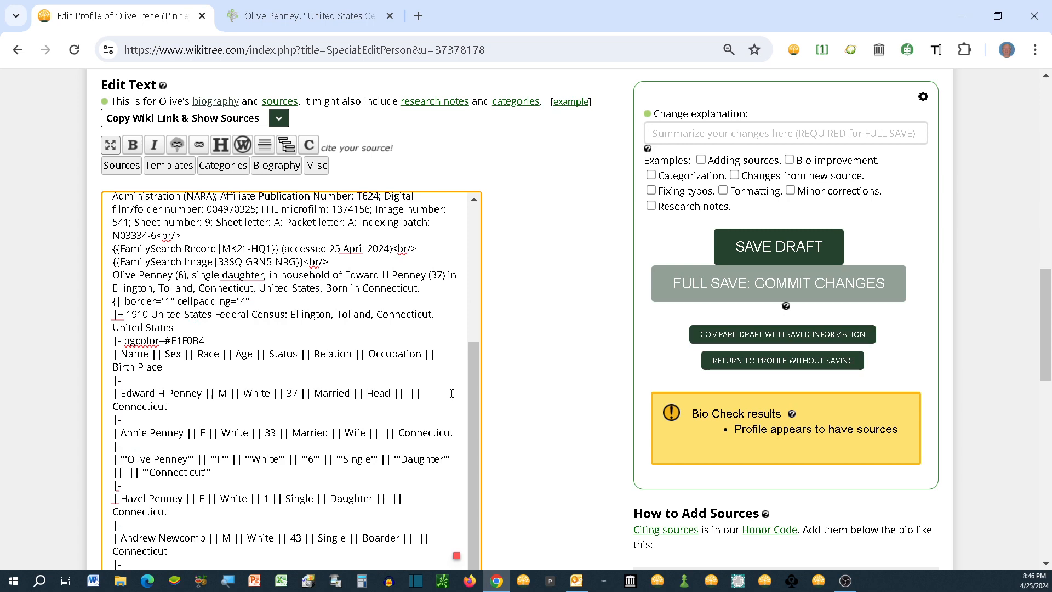
scroll(452, 394, "down", 1)
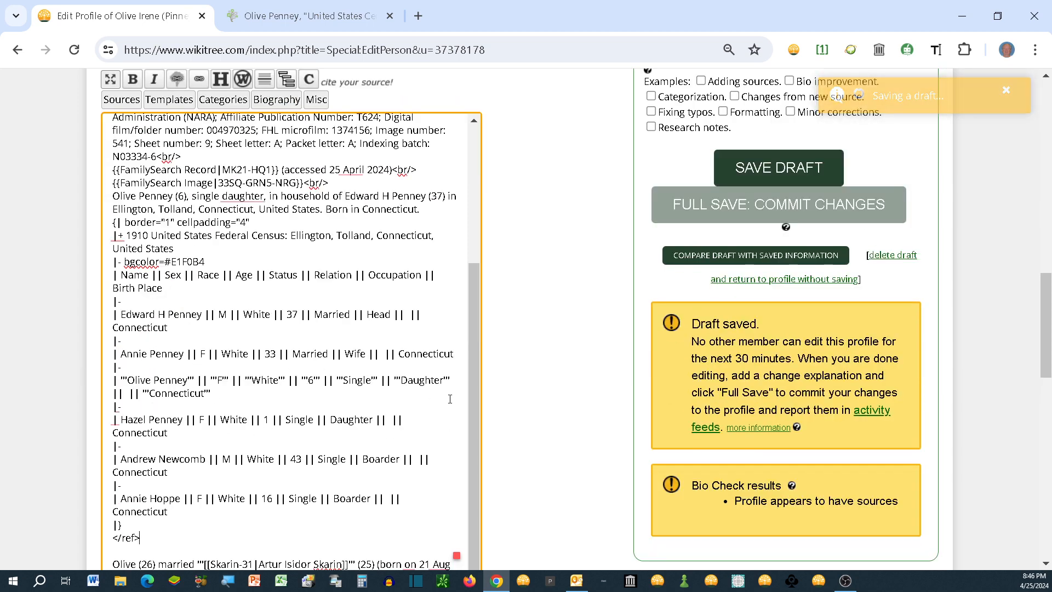
scroll(450, 399, "down", 2)
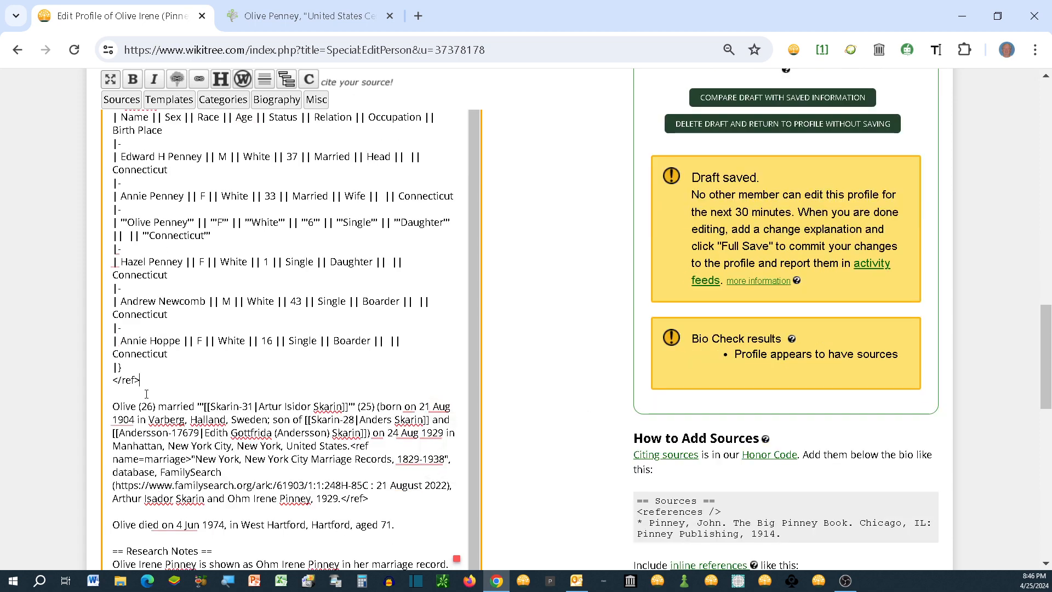
Enter the change explanation "Added 1910 census" and commit the profile changes with a full save.
scroll(315, 436, "down", 5)
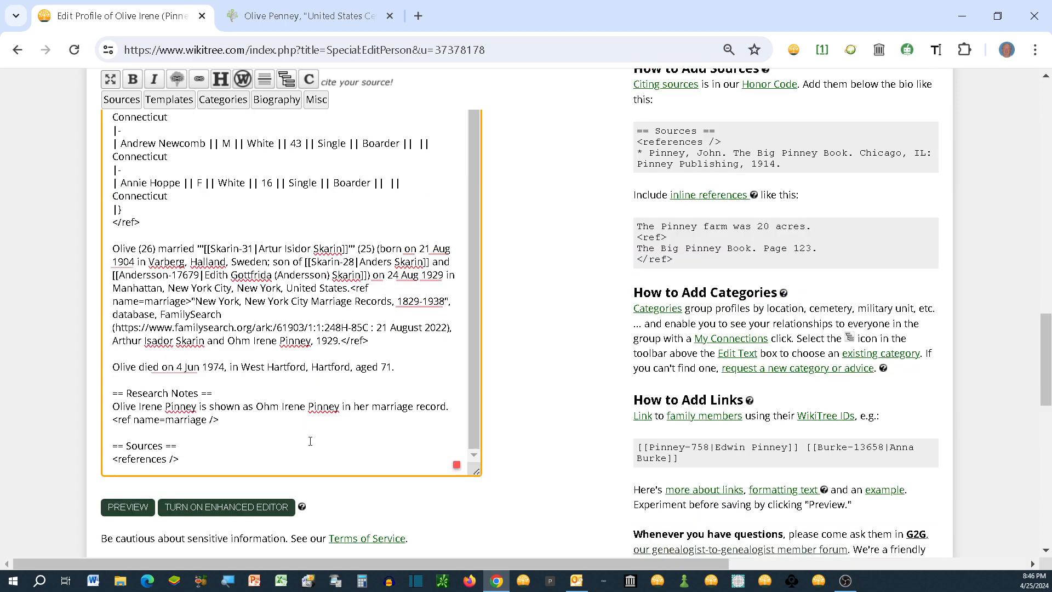
scroll(318, 406, "down", 4)
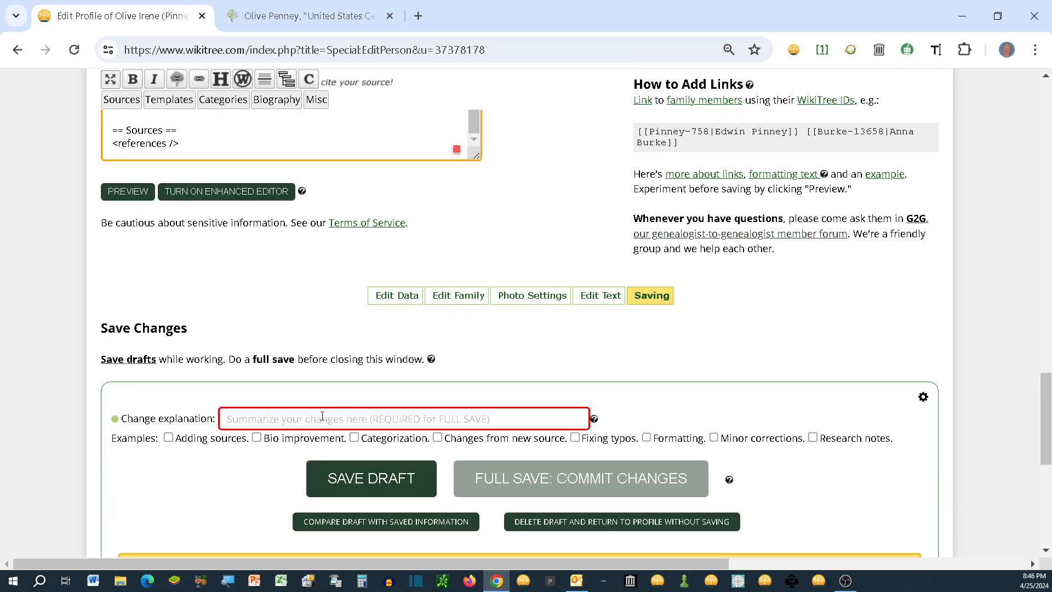
left_click(264, 418)
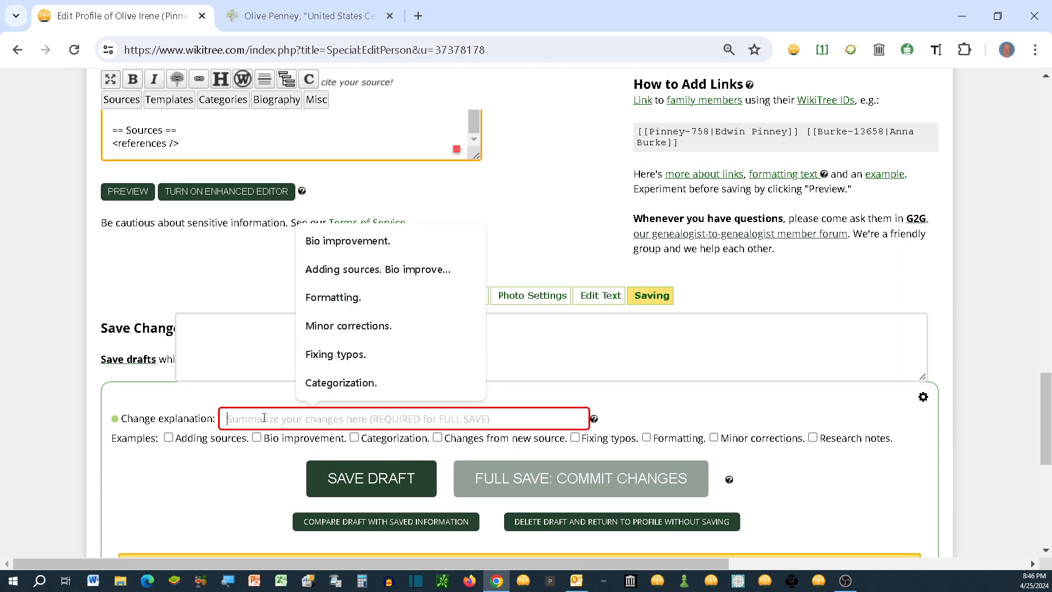
type("Added")
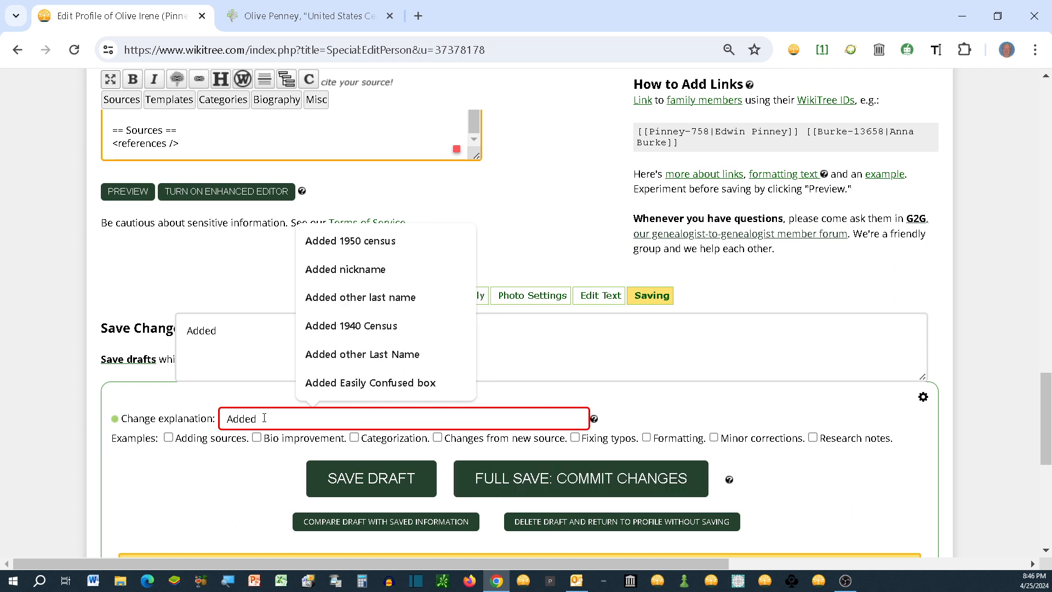
type(" 1910 ")
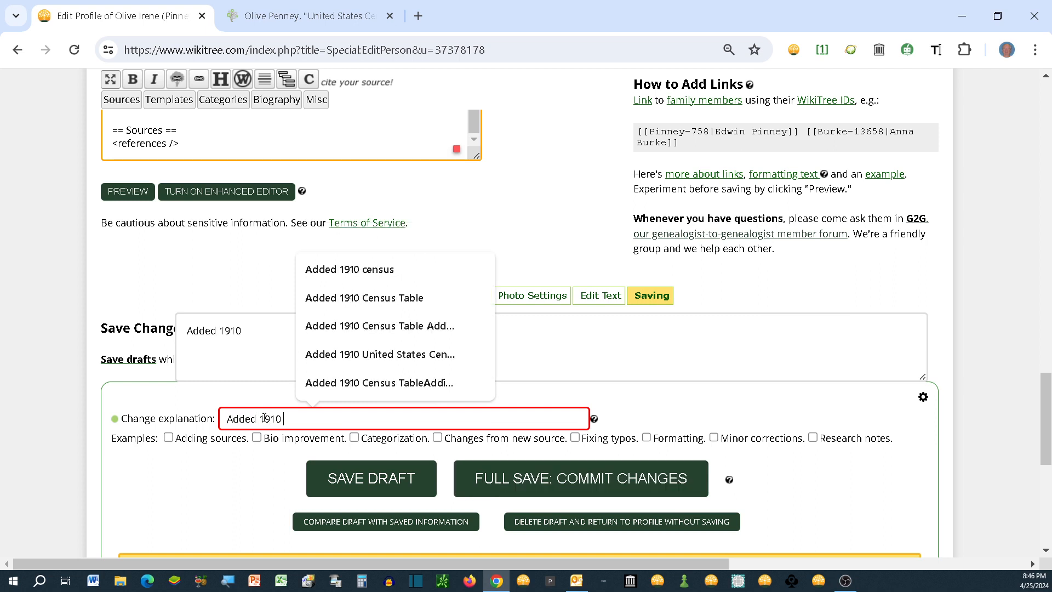
type("census")
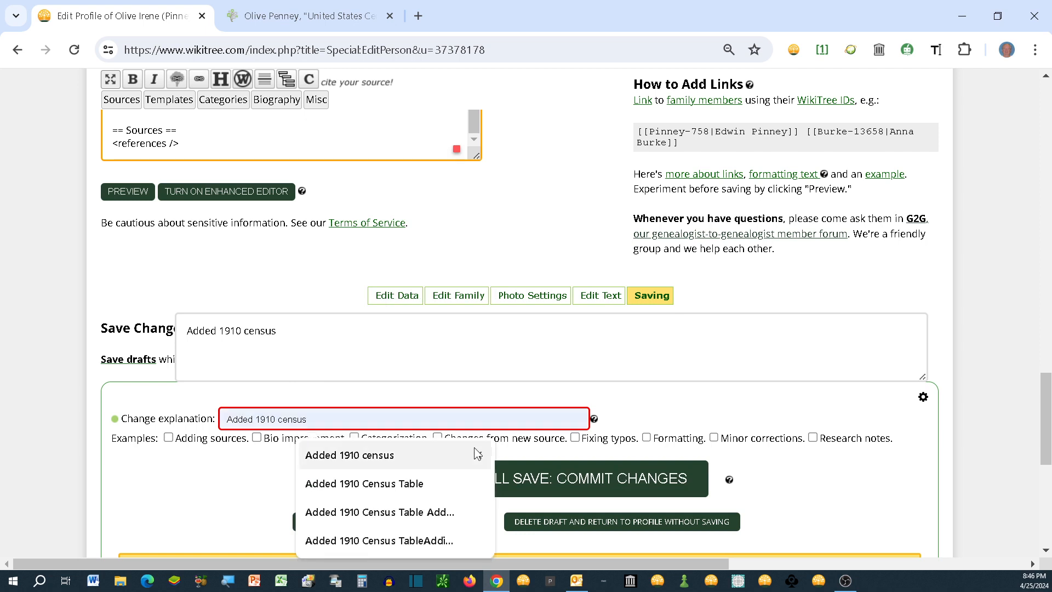
left_click(536, 469)
left_click(535, 468)
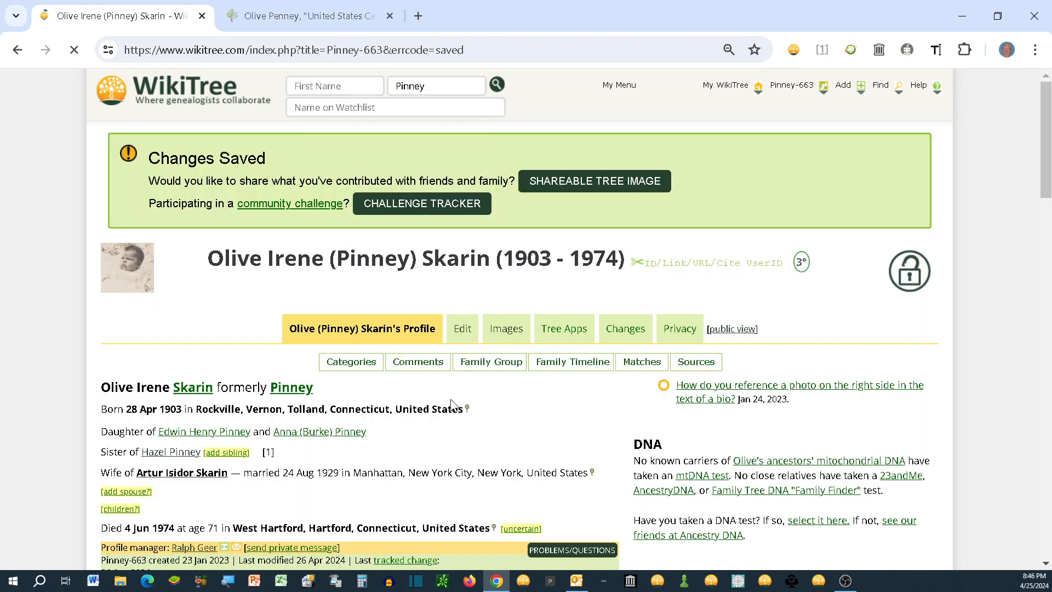
Review the 1910 census paragraph in the saved biography and its citation with household table under Sources.
scroll(449, 399, "down", 5)
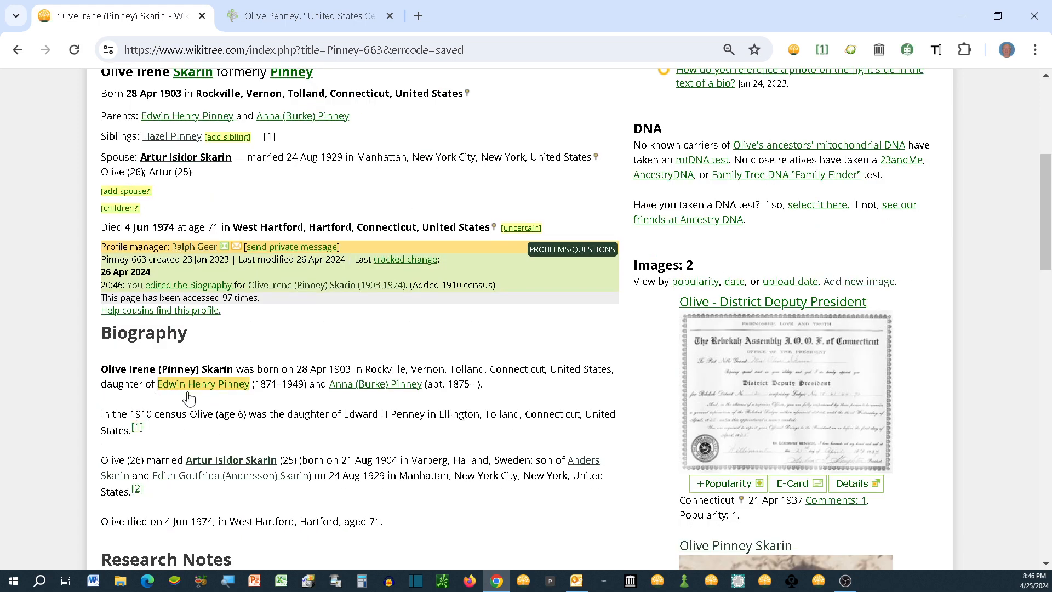
mouse_move(230, 461)
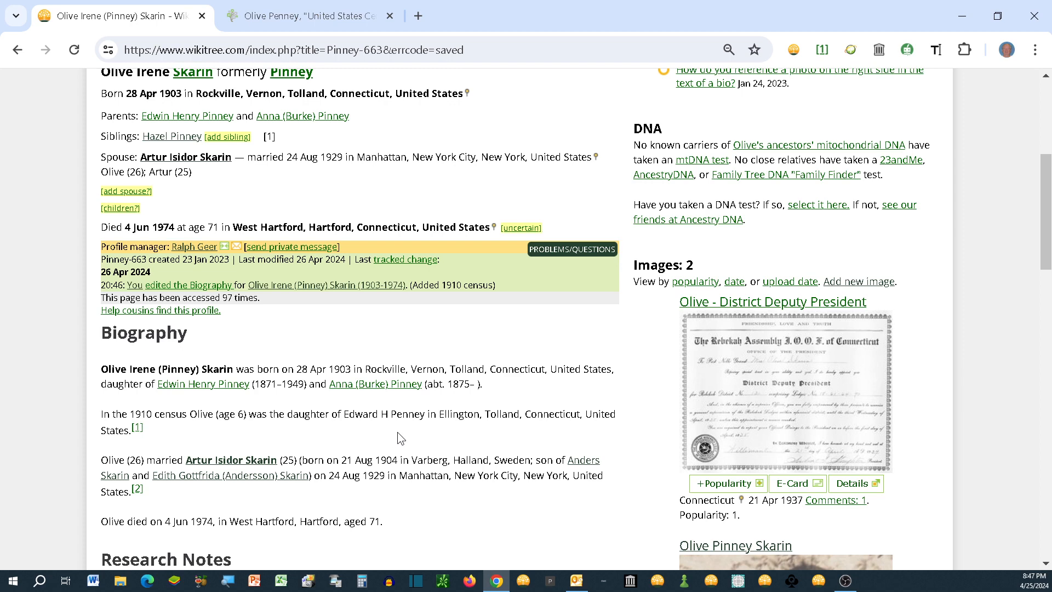
scroll(400, 434, "down", 6)
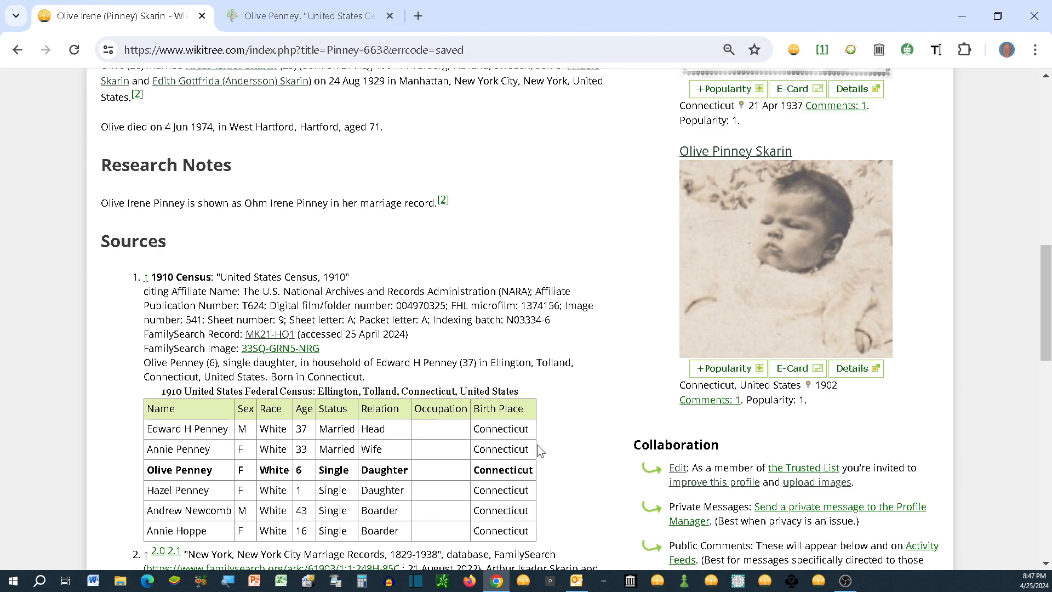
scroll(540, 450, "up", 10)
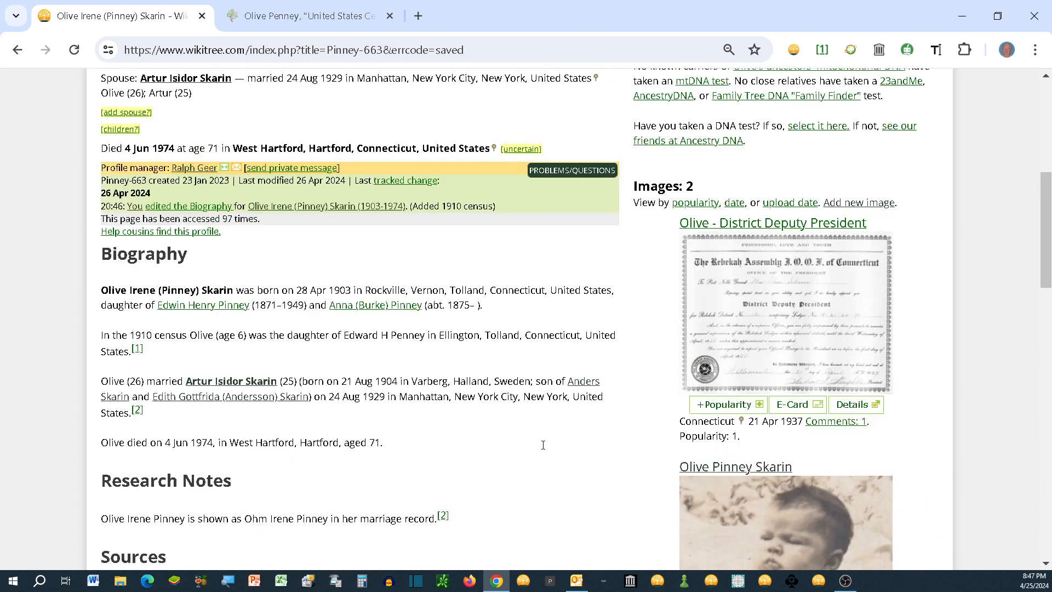
scroll(543, 445, "up", 3)
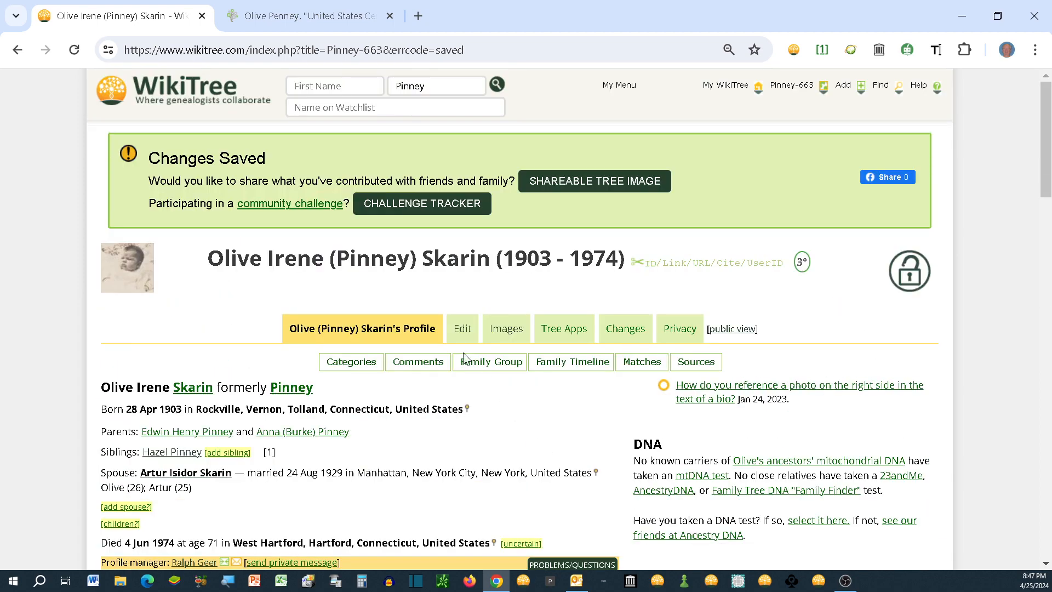
Return to the FamilySearch results, open the 1920 census record for Rockville, Connecticut, and build a narrative with citation from it using WikiTree Sourcer.
left_click(359, 21)
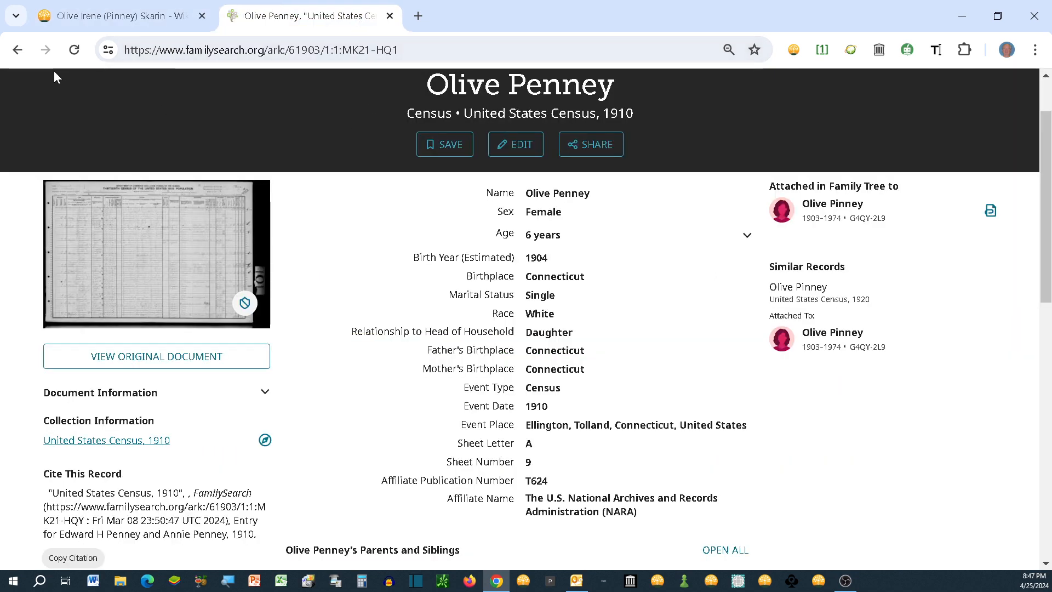
left_click(16, 52)
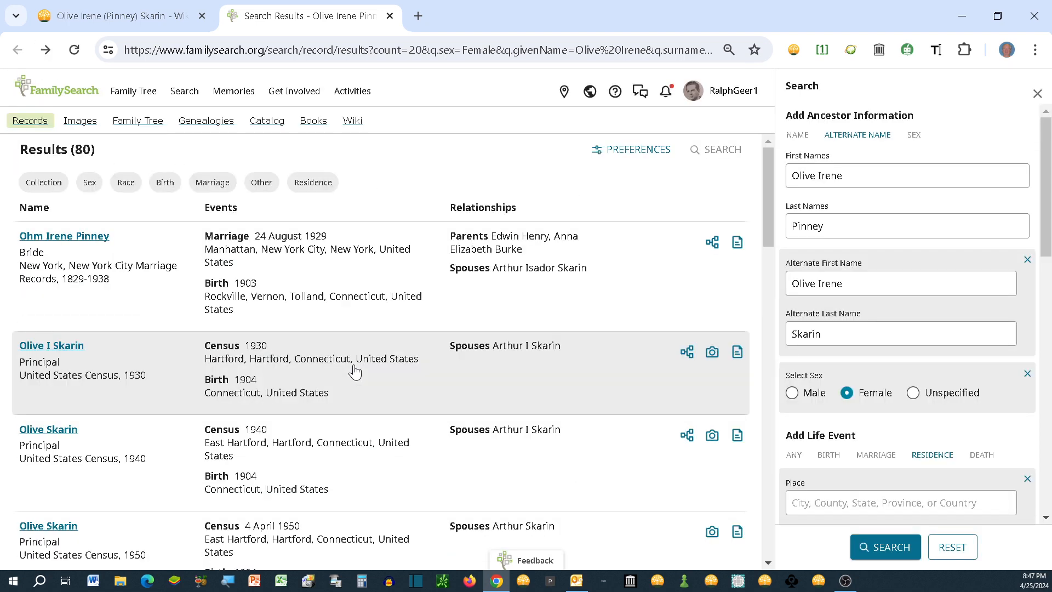
scroll(355, 372, "down", 4)
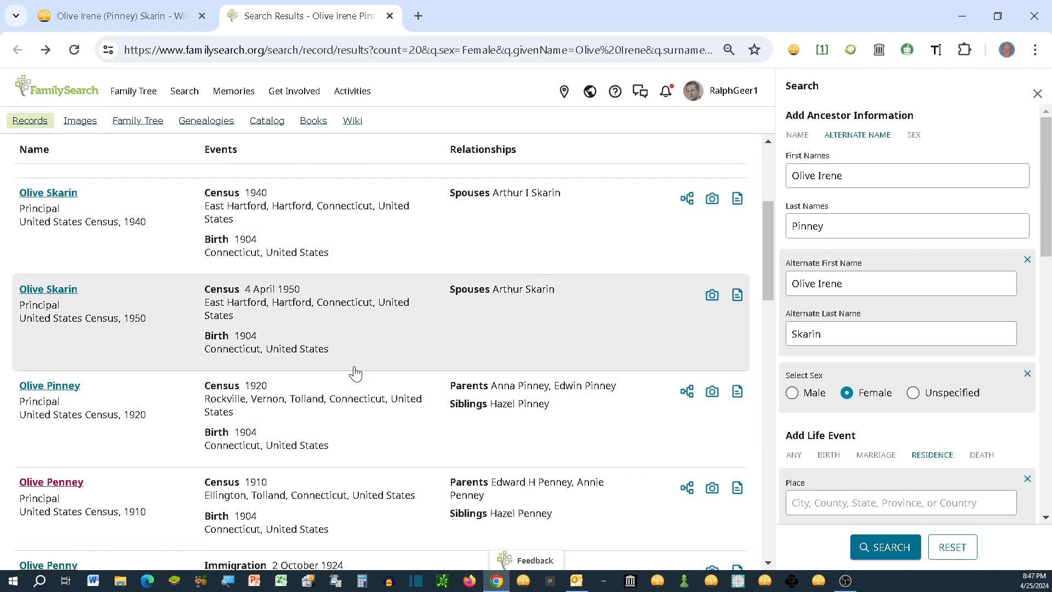
left_click(49, 389)
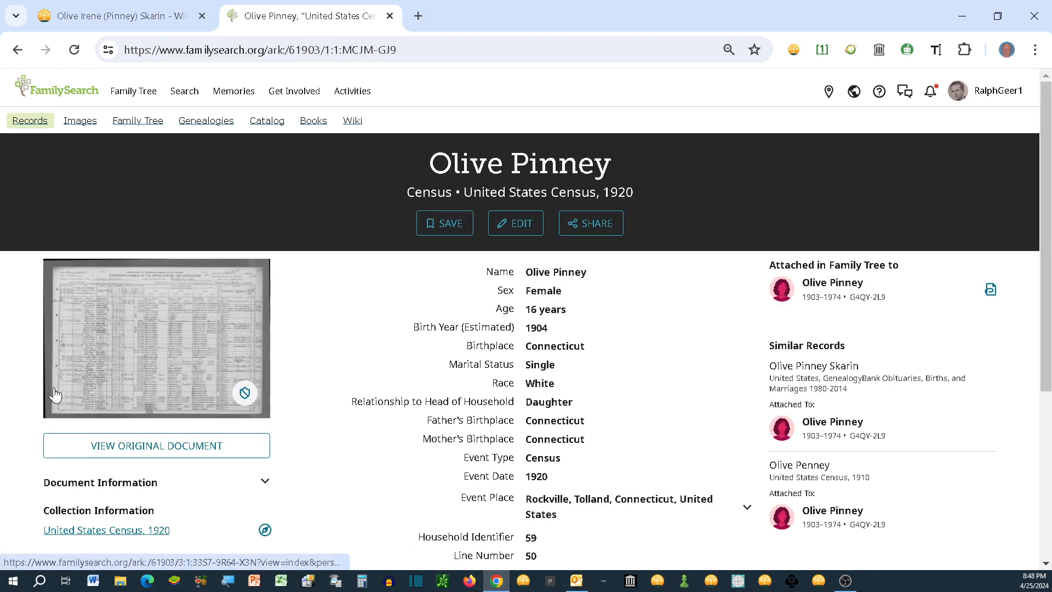
left_click(827, 49)
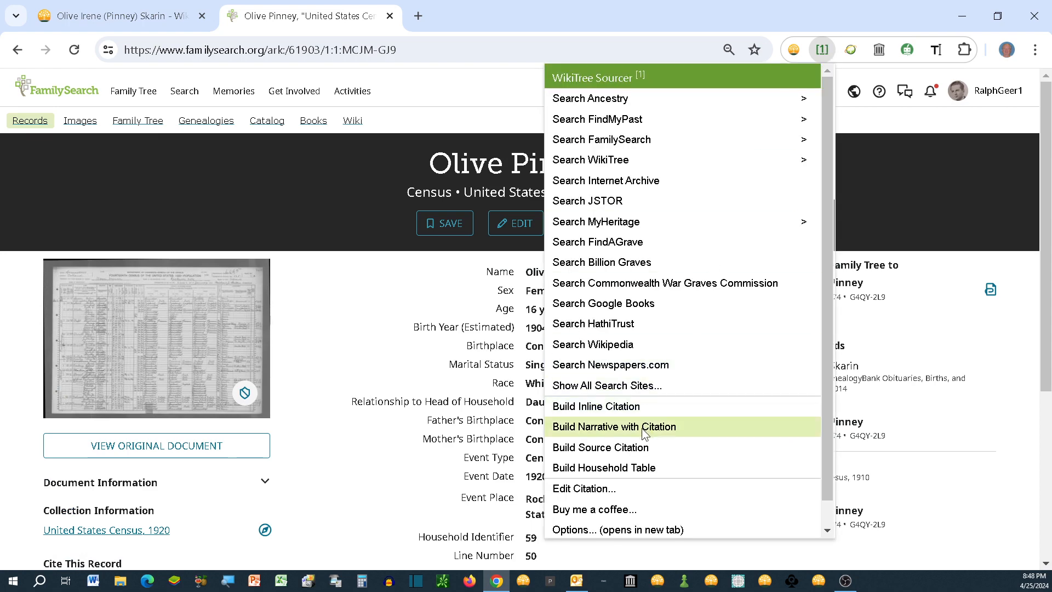
left_click(643, 429)
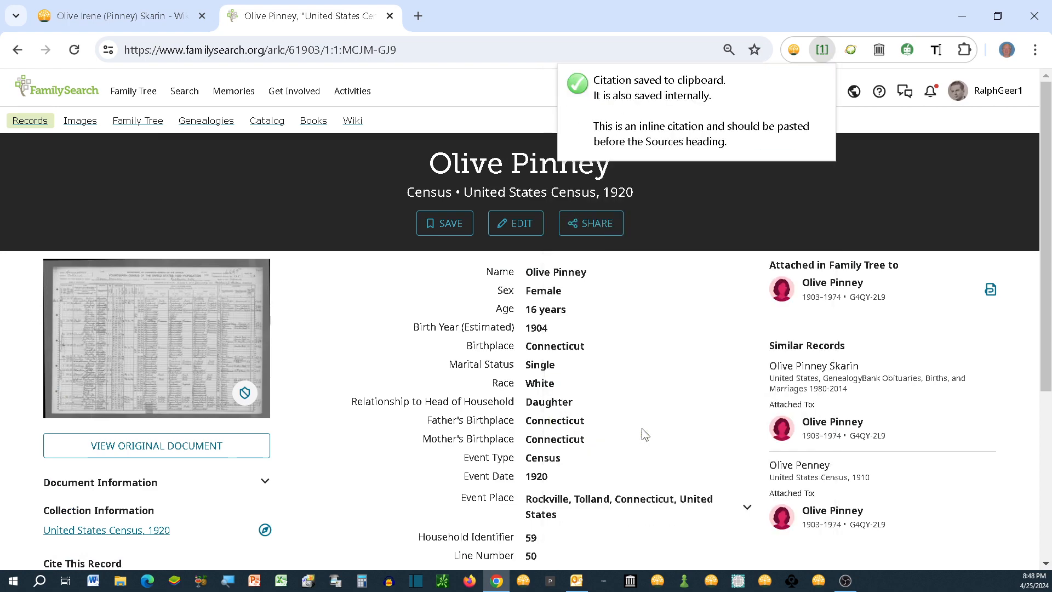
Switch back to the WikiTree profile and open its biography text for editing.
left_click(134, 14)
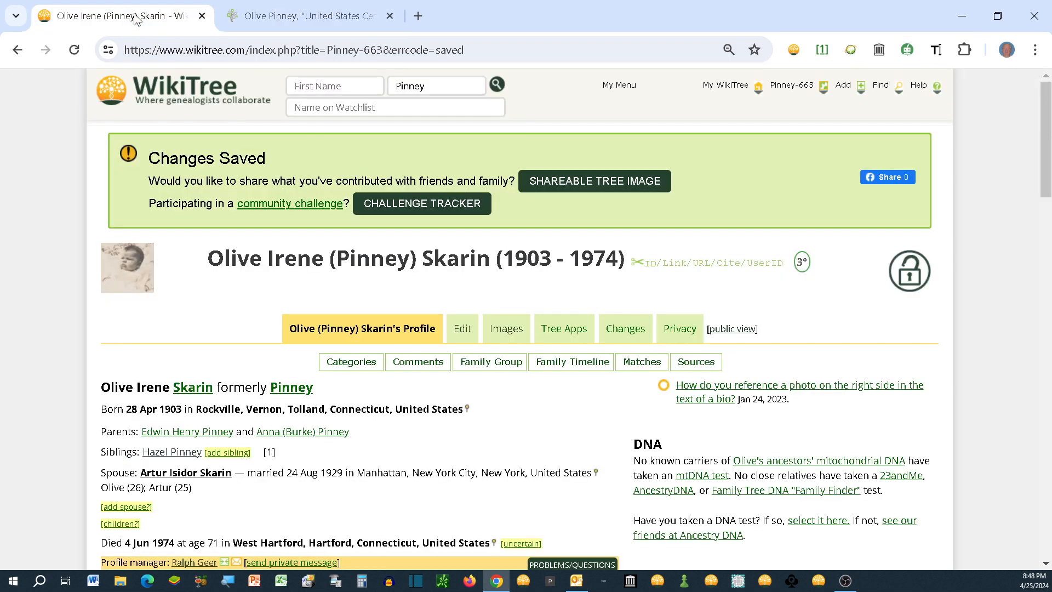
left_click(460, 328)
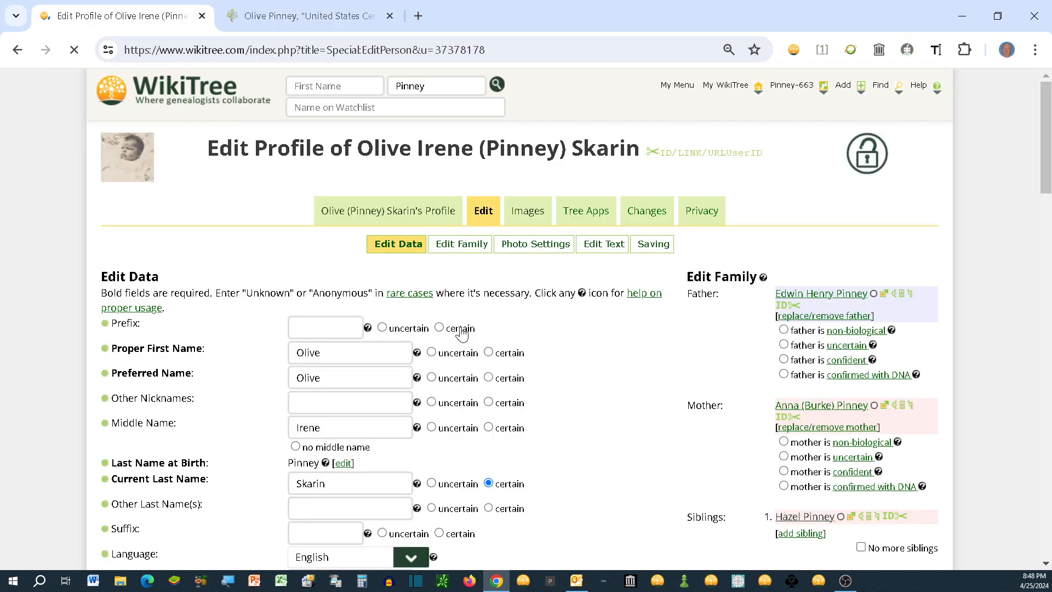
scroll(462, 330, "down", 5)
scroll(462, 330, "down", 7)
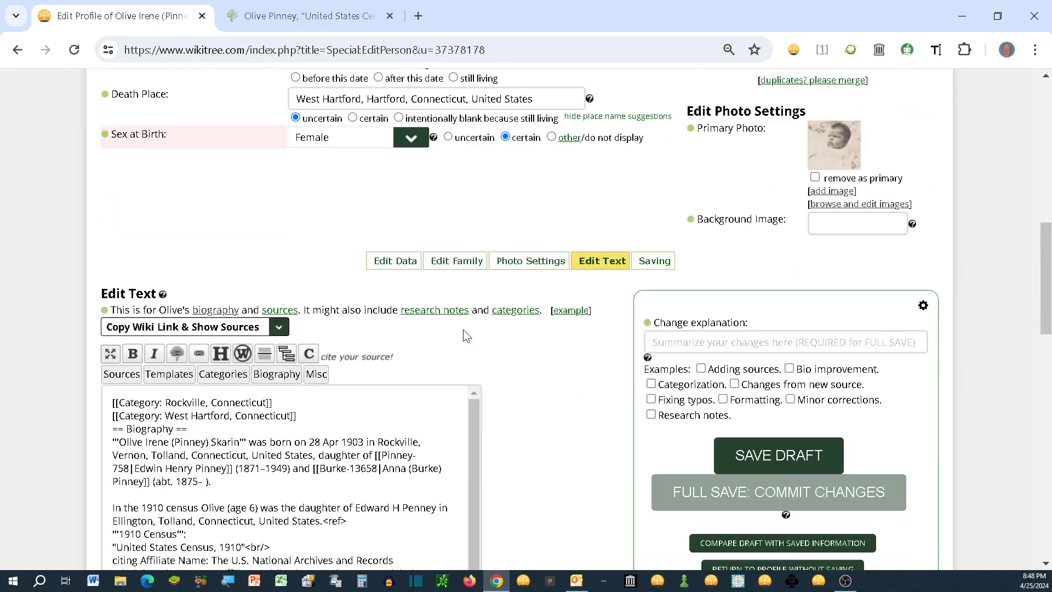
Insert a new paragraph between the 1910 census citation and the marriage paragraph, and paste the 1920 census narrative with citation there.
scroll(464, 330, "down", 3)
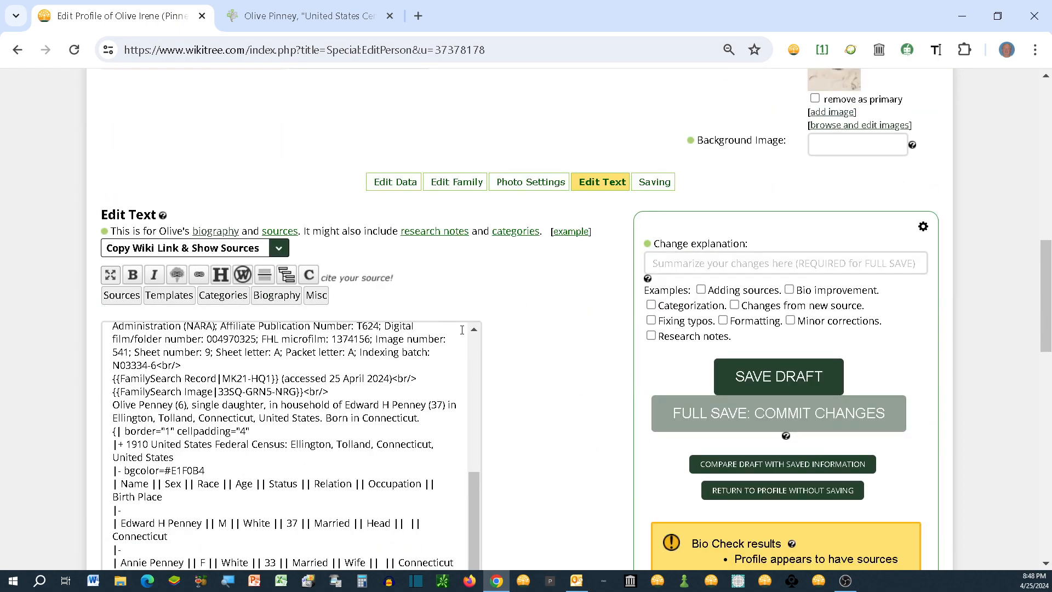
scroll(451, 330, "down", 3)
scroll(335, 339, "down", 5)
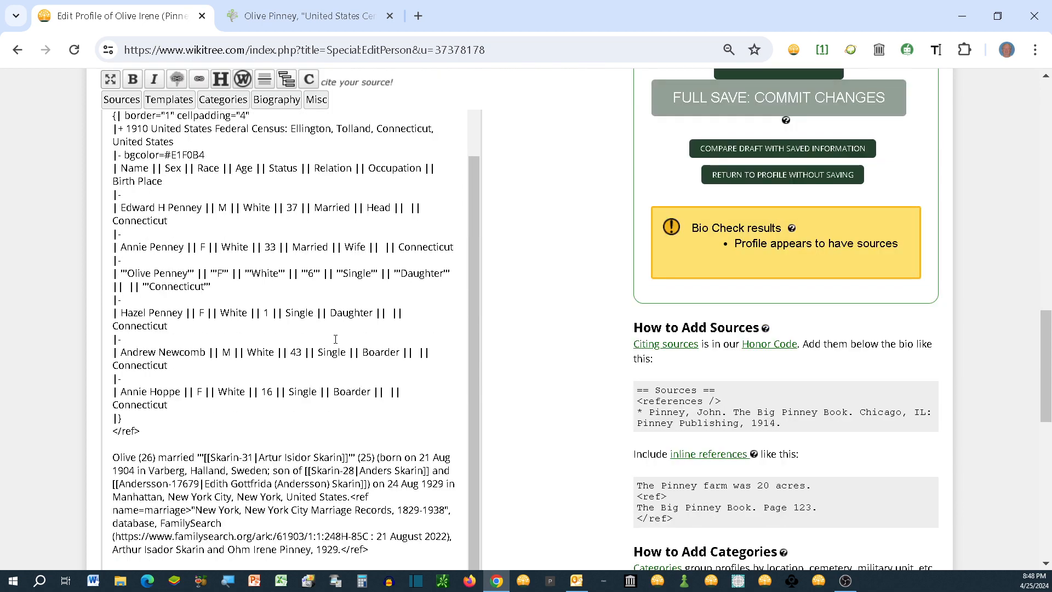
scroll(335, 339, "down", 3)
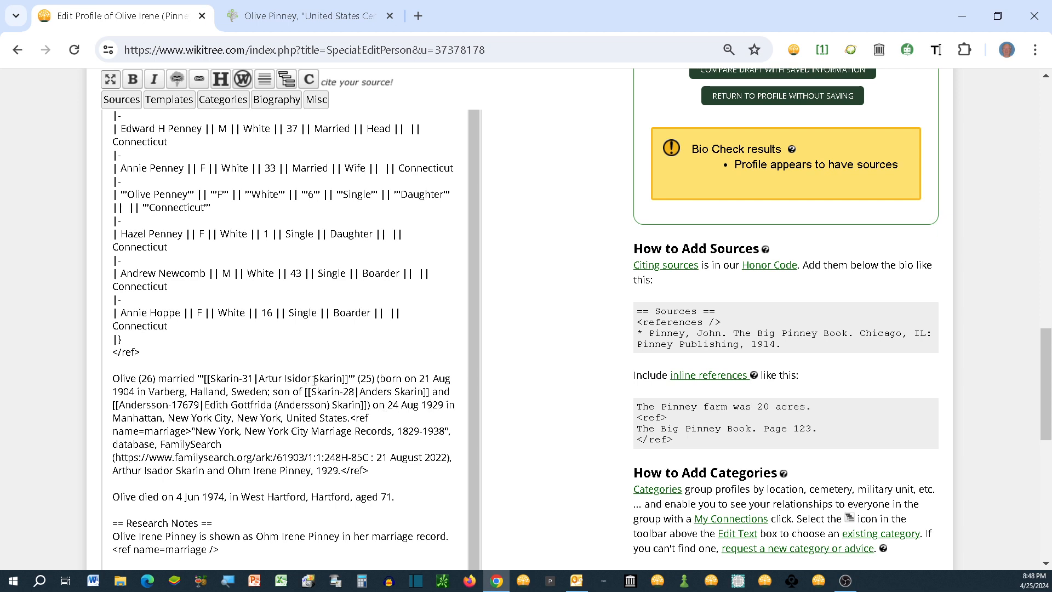
left_click(154, 351)
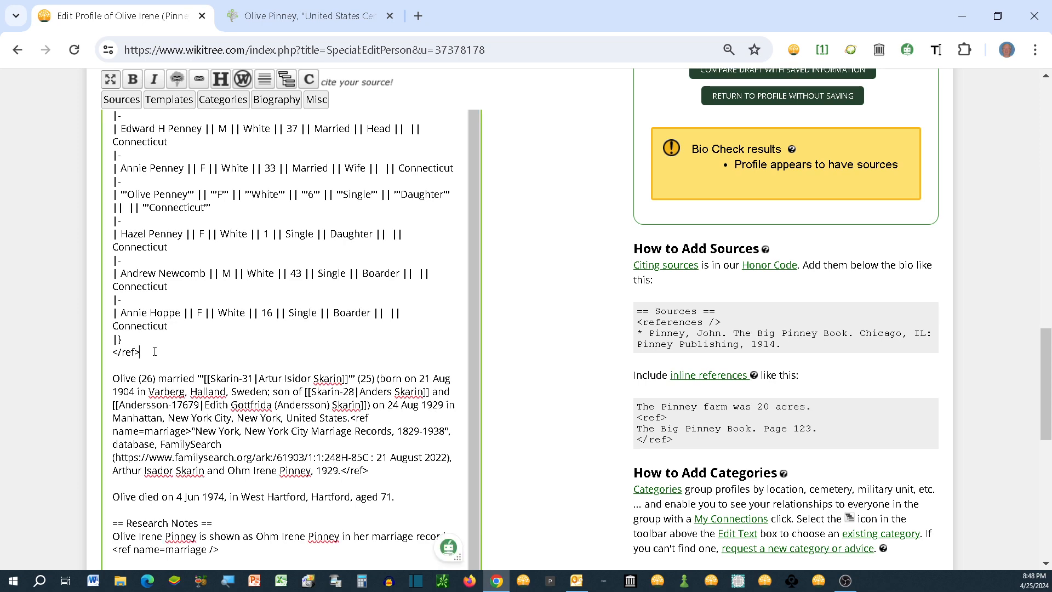
scroll(154, 351, "down", 6)
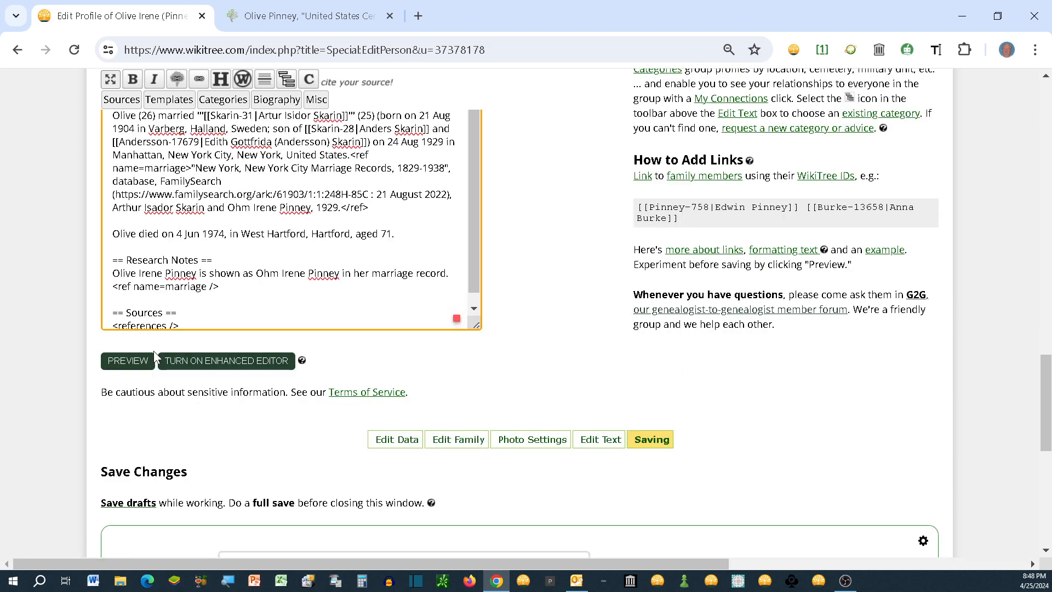
scroll(154, 352, "up", 3)
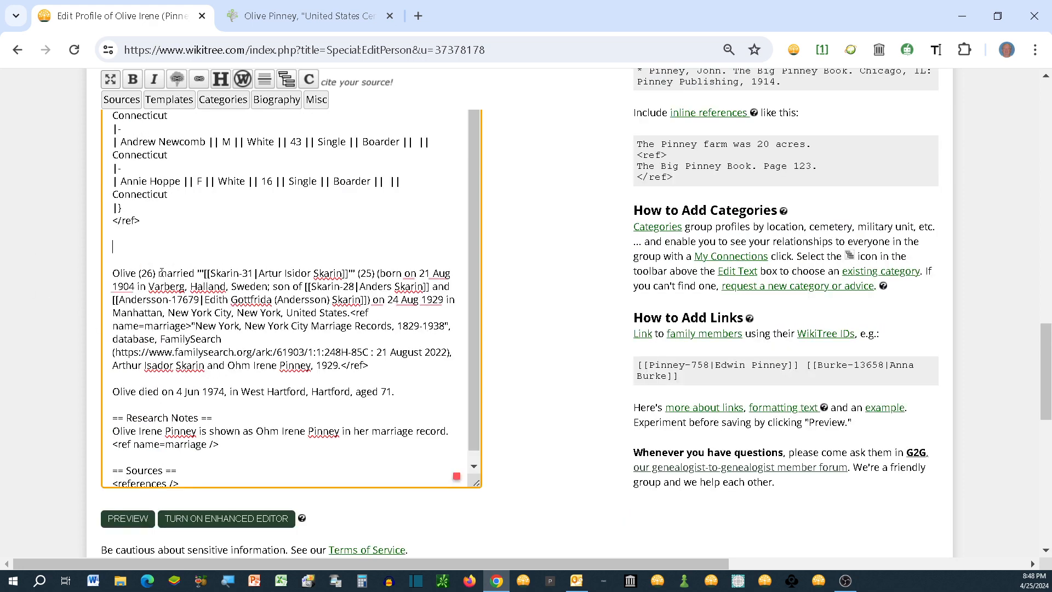
left_click(119, 247)
right_click(119, 247)
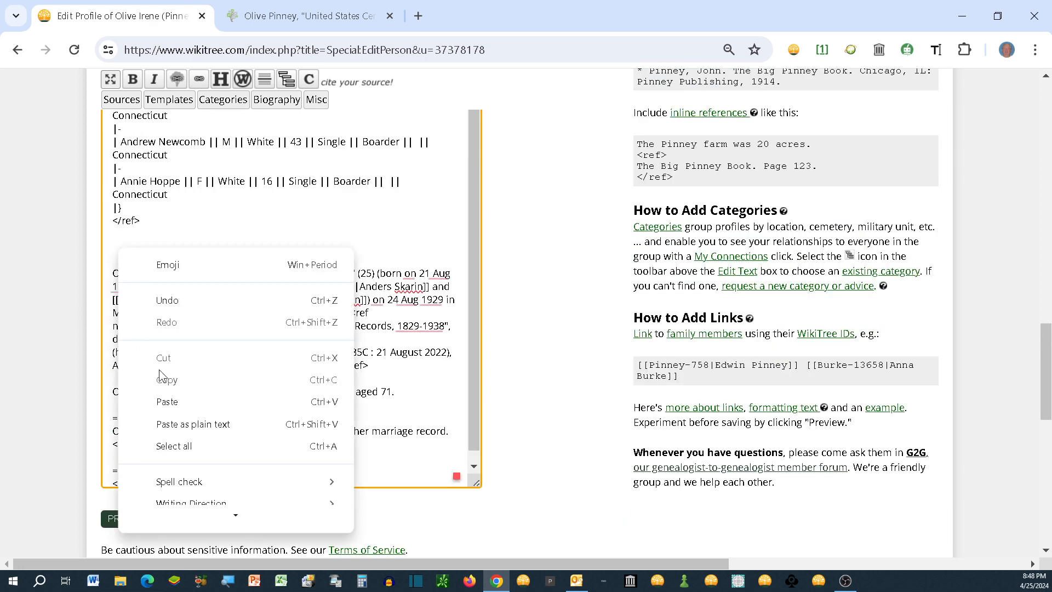
left_click(170, 399)
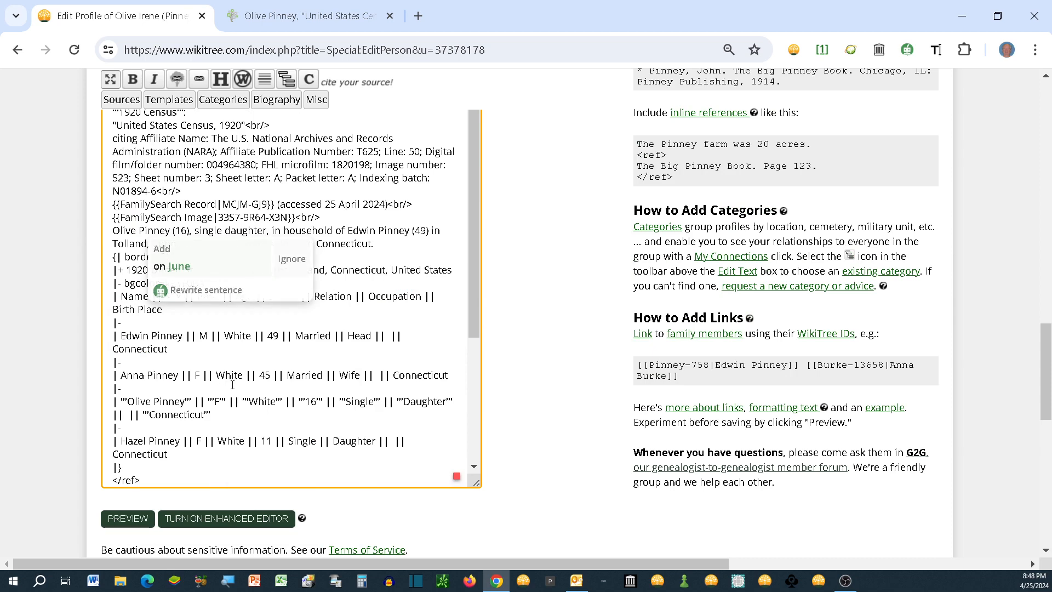
Enter the change explanation "Added 1920 Census" and commit the profile changes with a full save.
scroll(241, 390, "down", 5)
scroll(371, 521, "down", 6)
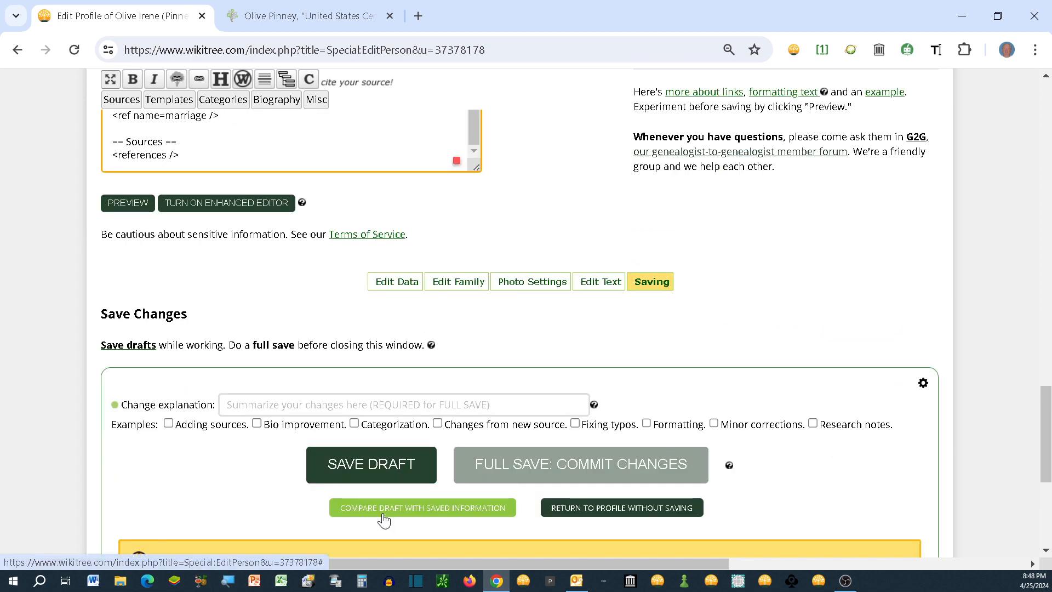
left_click(293, 404)
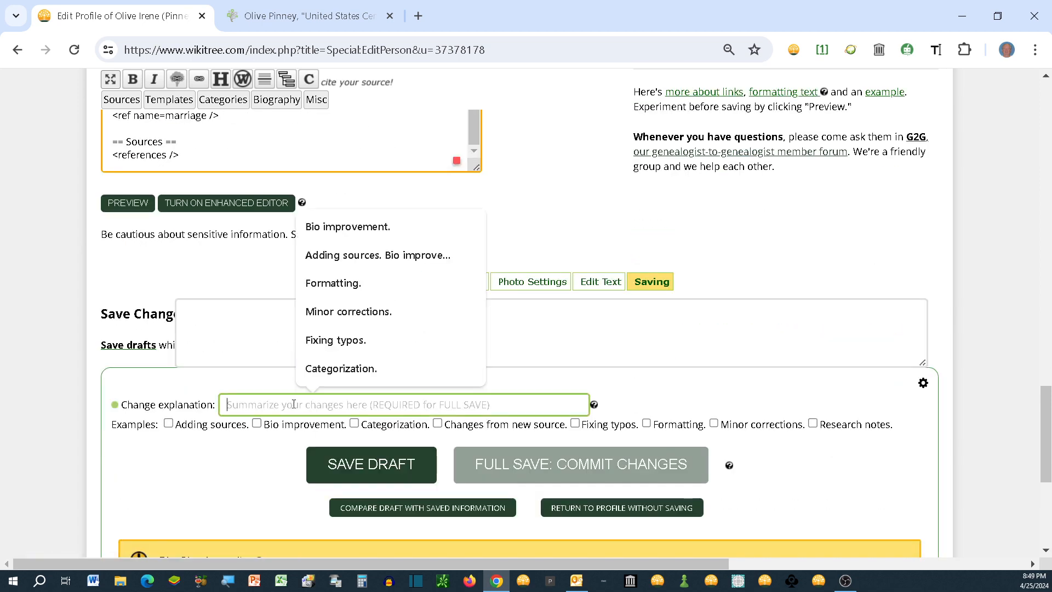
type("Added")
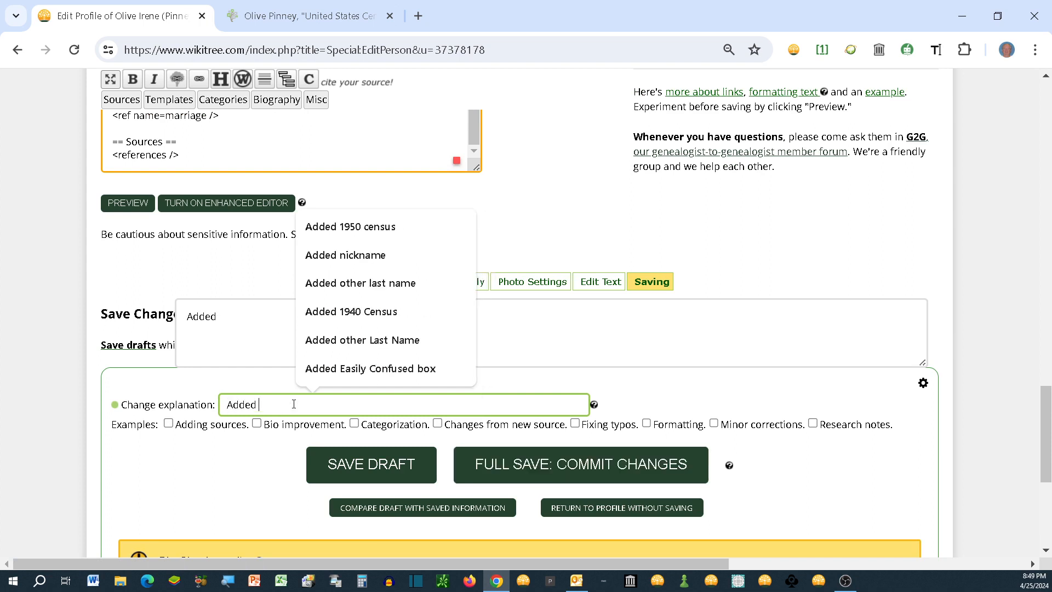
type(" 192")
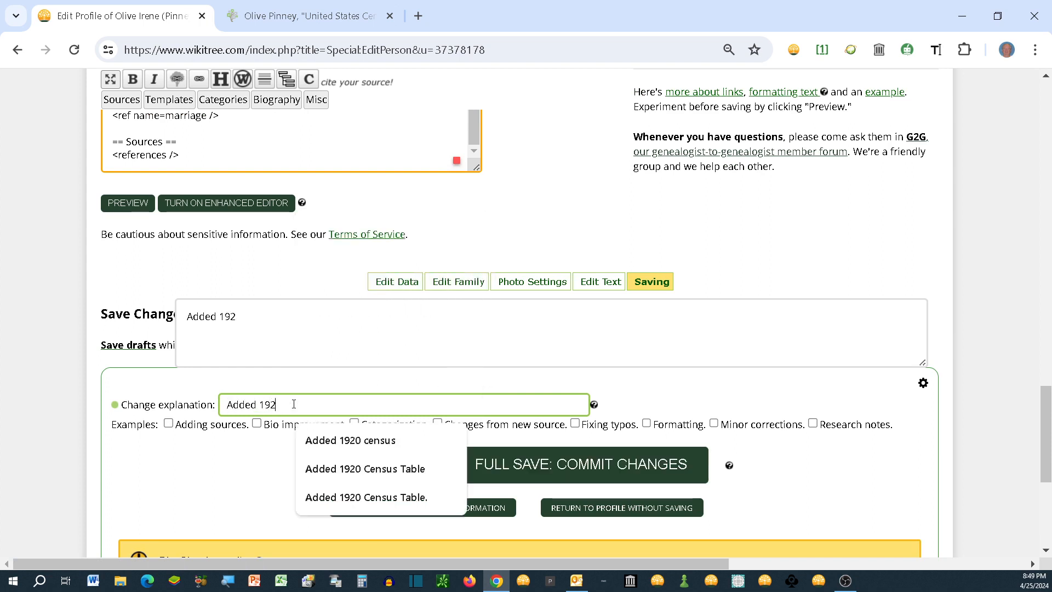
type("0")
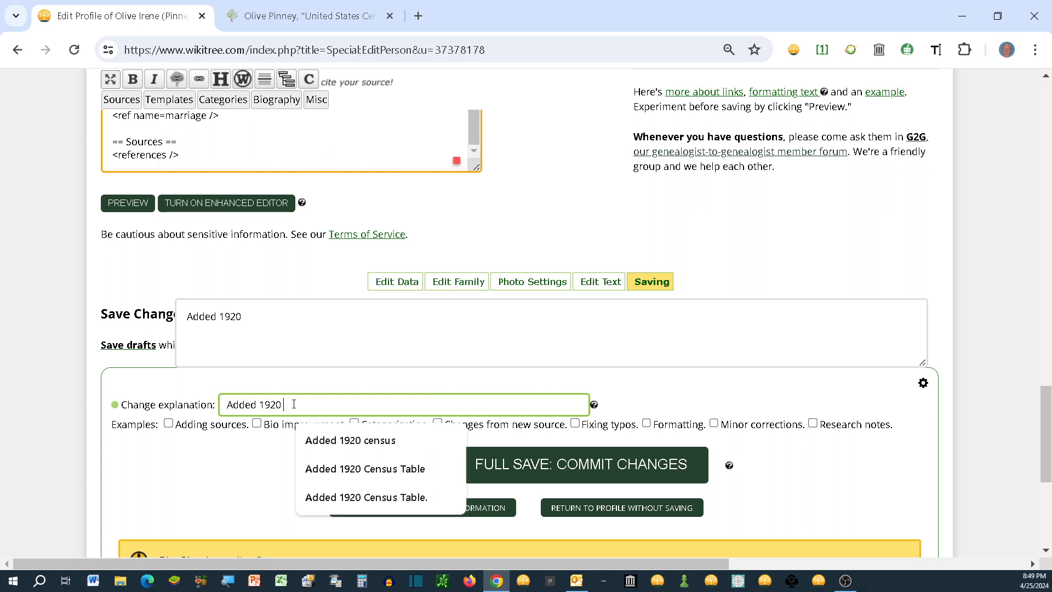
type(" Census")
left_click(515, 464)
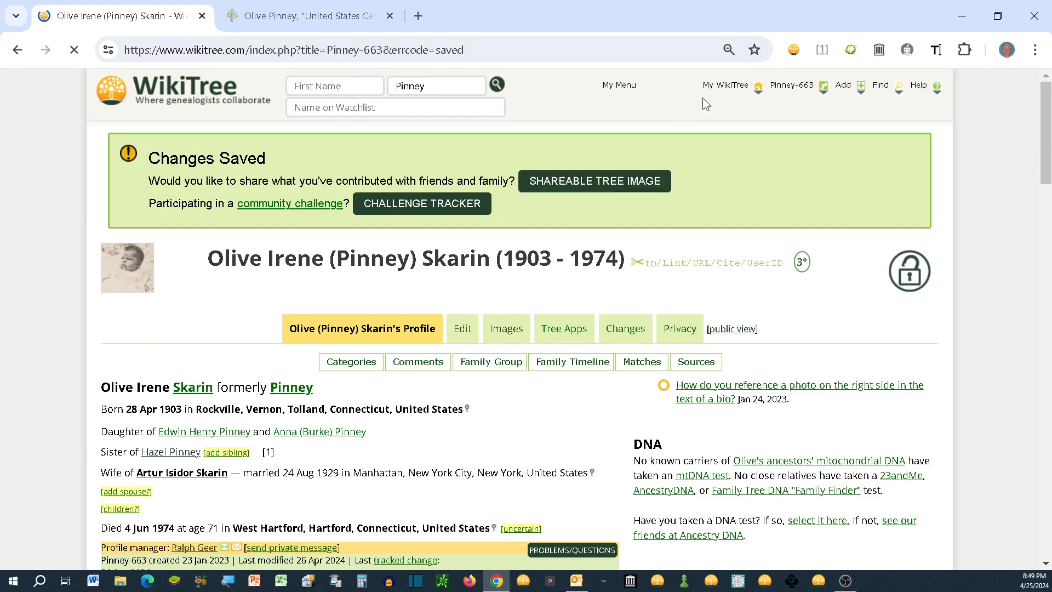
Return to the FamilySearch results, open the 1930 census record for Hartford, Connecticut, and build a narrative with citation from it using WikiTree Sourcer.
left_click(275, 14)
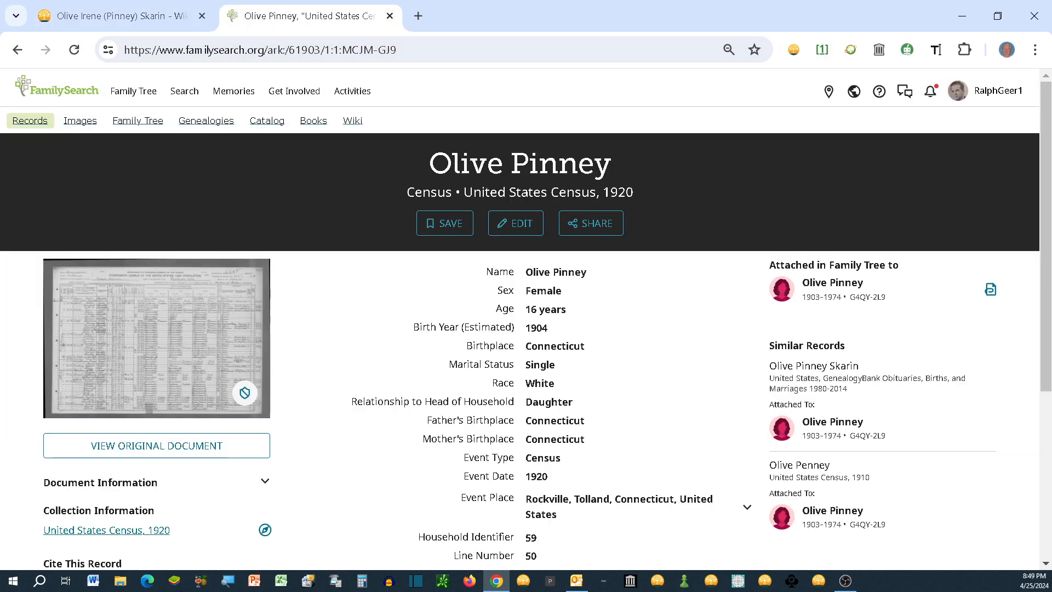
left_click(18, 51)
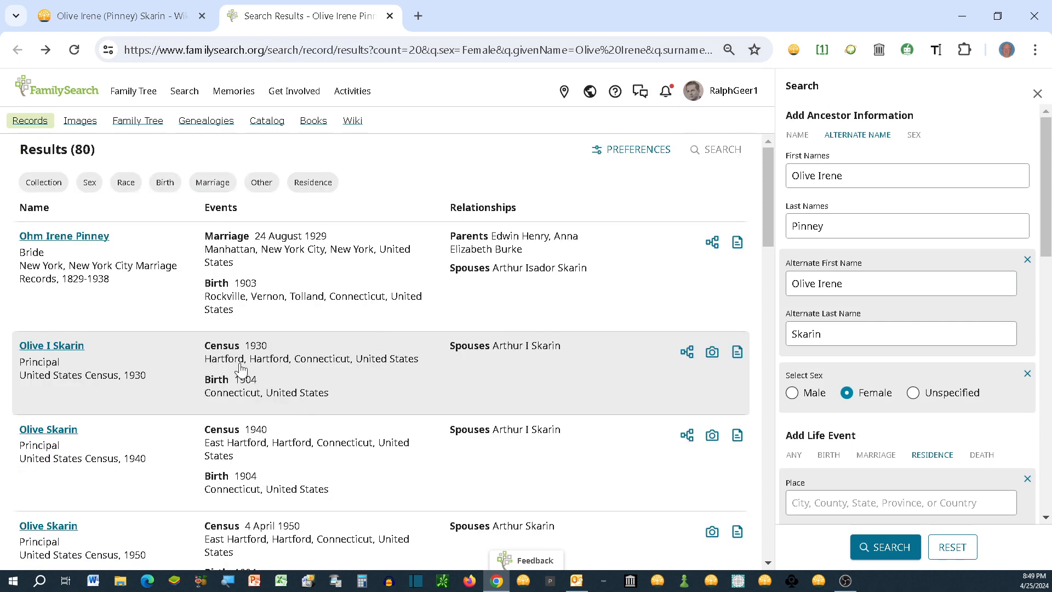
left_click(64, 350)
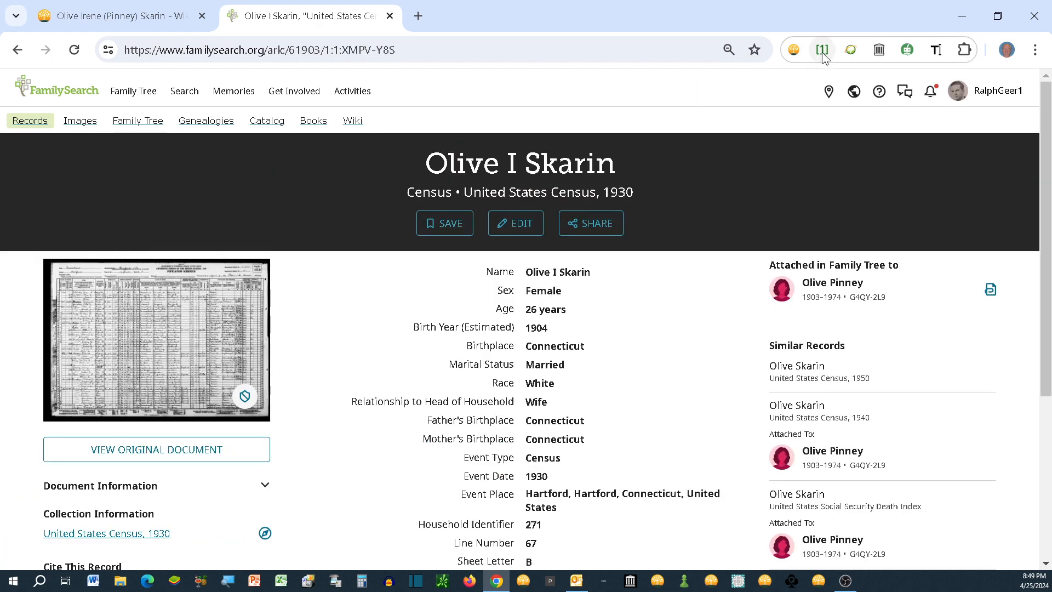
left_click(823, 52)
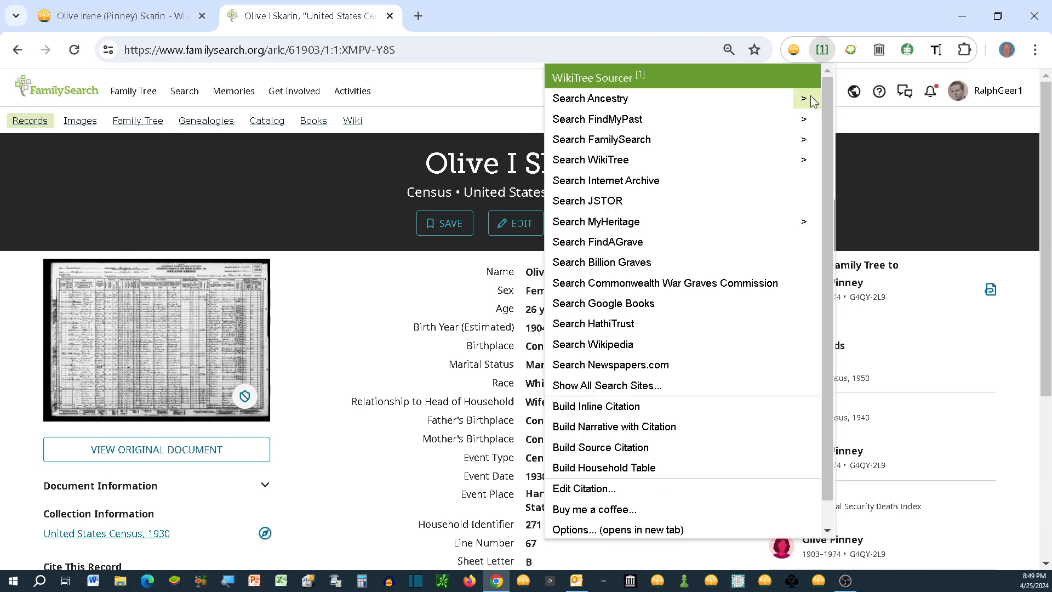
left_click(630, 432)
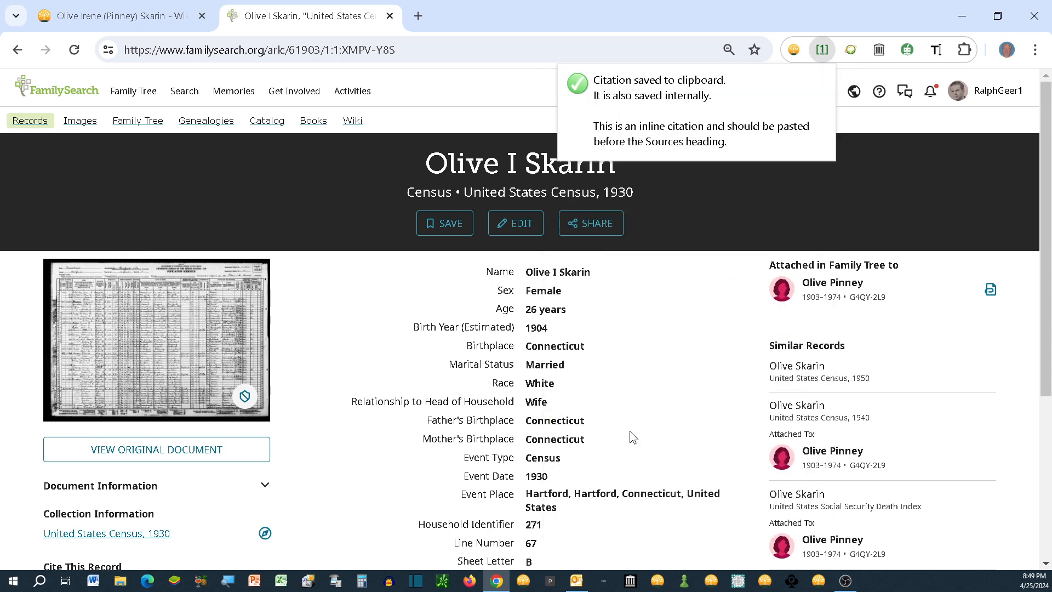
Switch back to the WikiTree profile and open its biography text for editing.
left_click(99, 16)
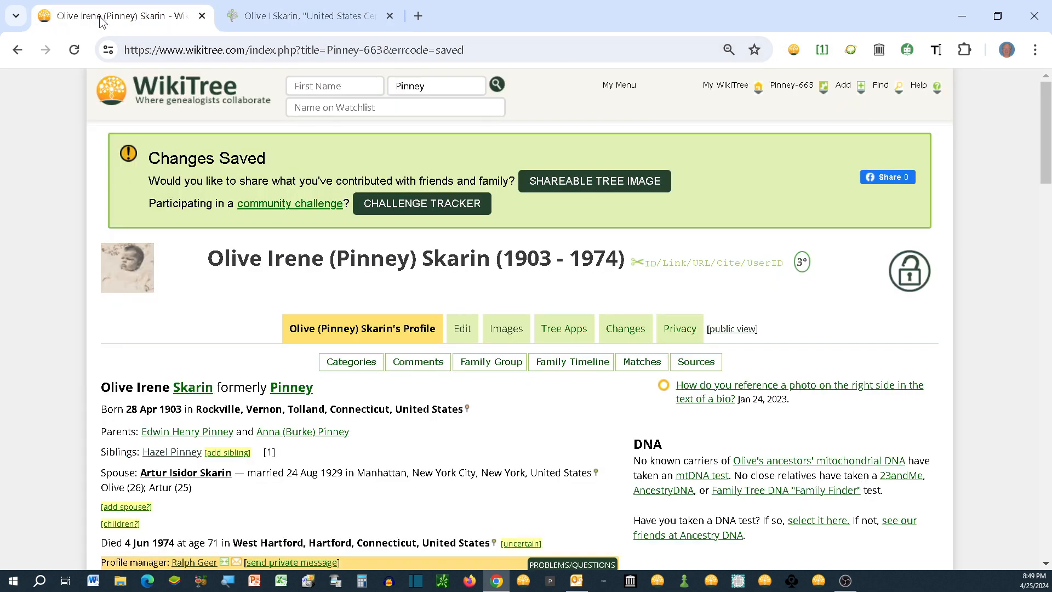
left_click(469, 332)
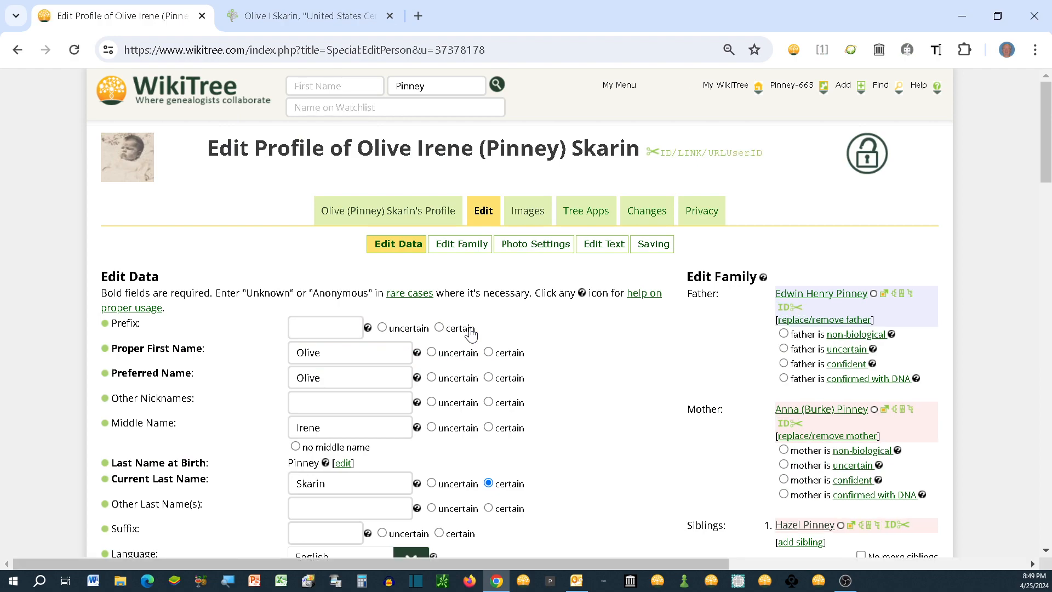
scroll(472, 334, "down", 15)
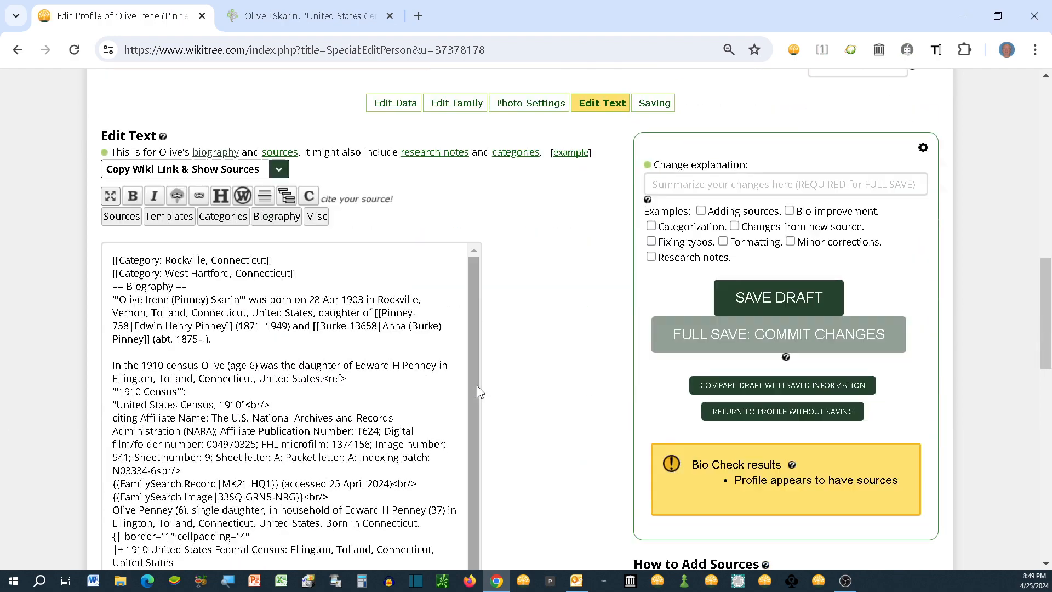
Insert a new paragraph between the marriage citation and the death sentence, and paste the 1930 census narrative with citation there.
scroll(477, 386, "down", 1)
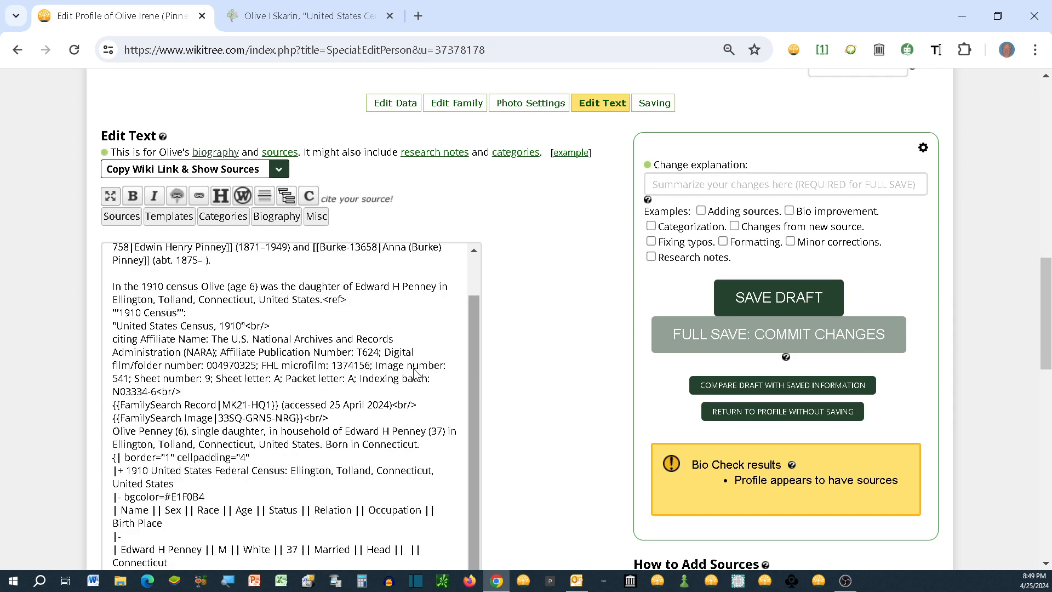
scroll(339, 351, "down", 8)
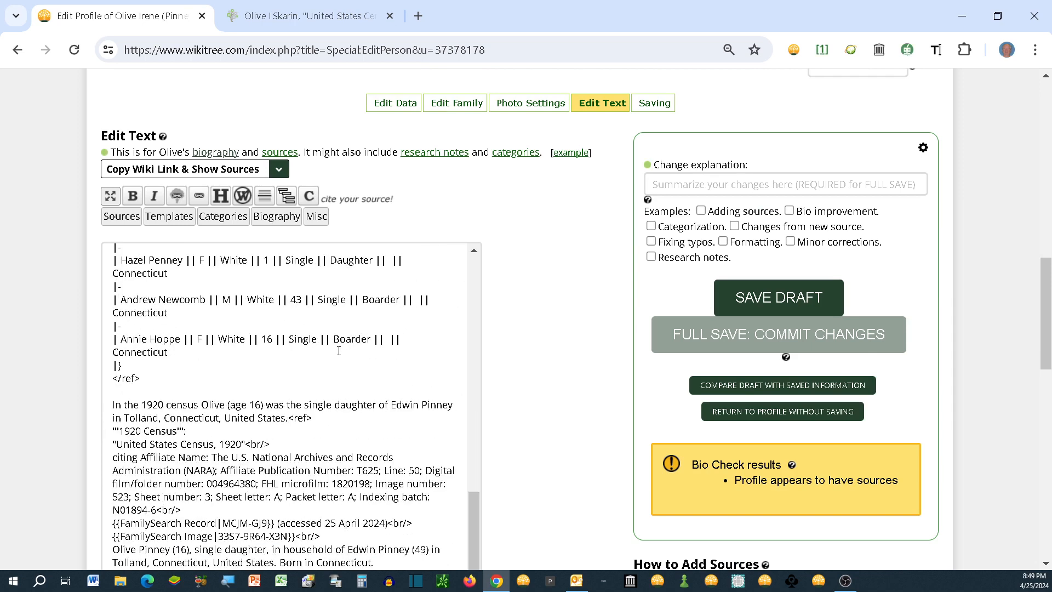
scroll(339, 350, "down", 3)
scroll(339, 351, "down", 10)
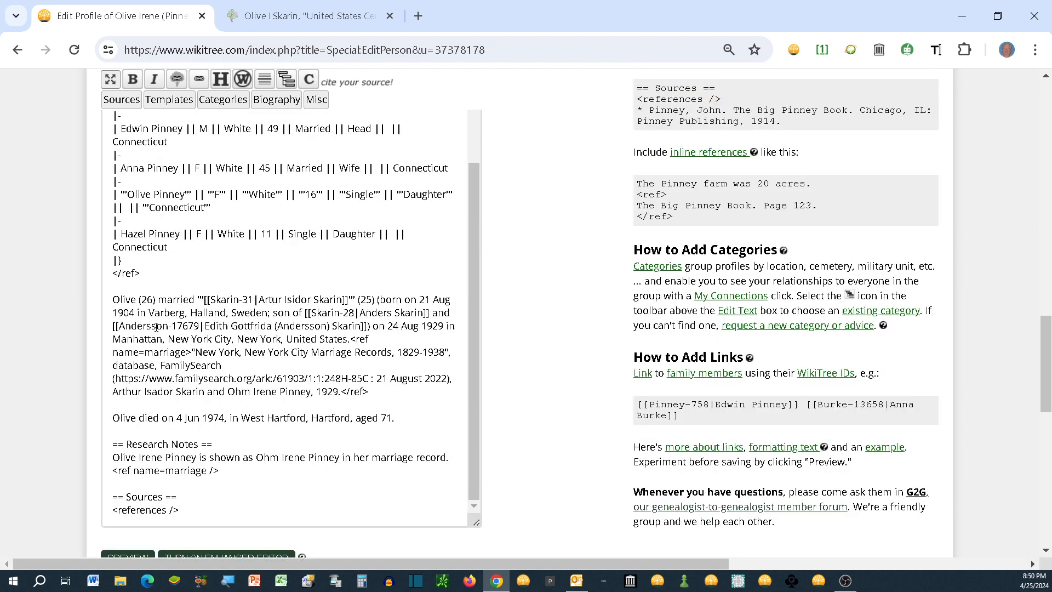
left_click(377, 391)
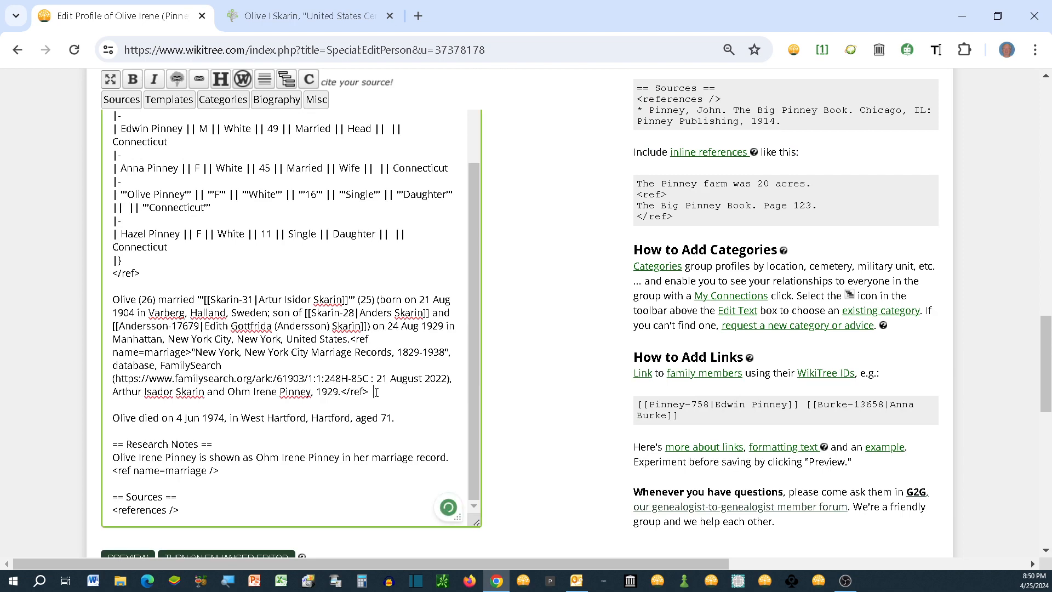
scroll(376, 391, "down", 5)
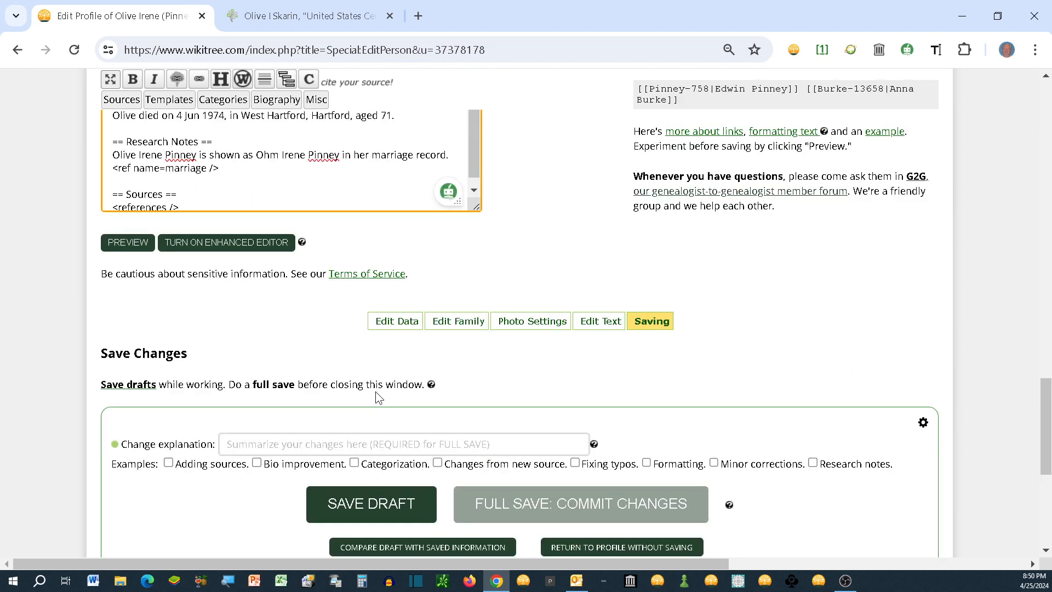
scroll(376, 391, "up", 3)
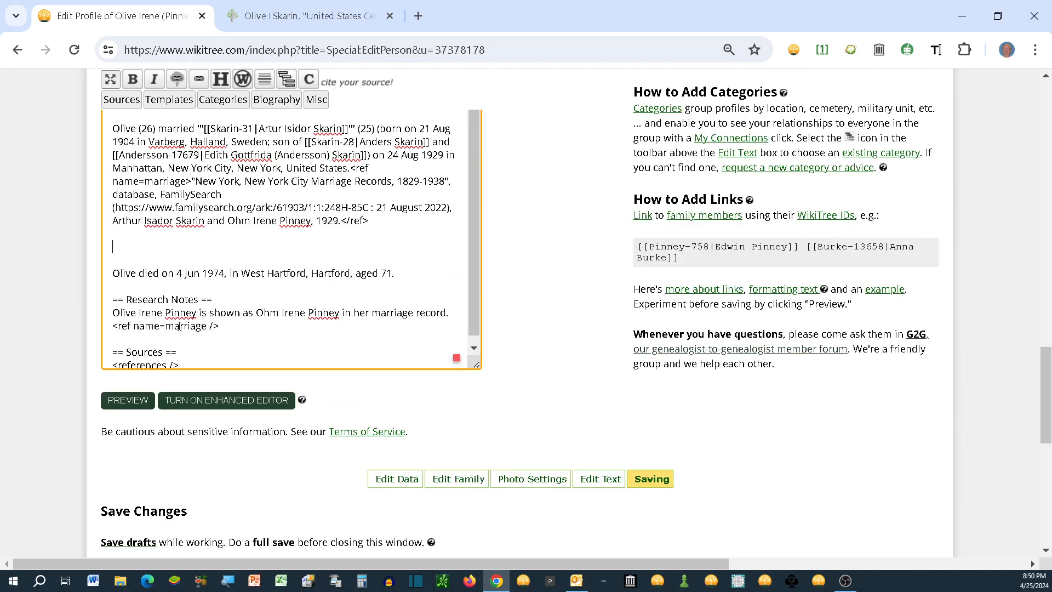
right_click(119, 249)
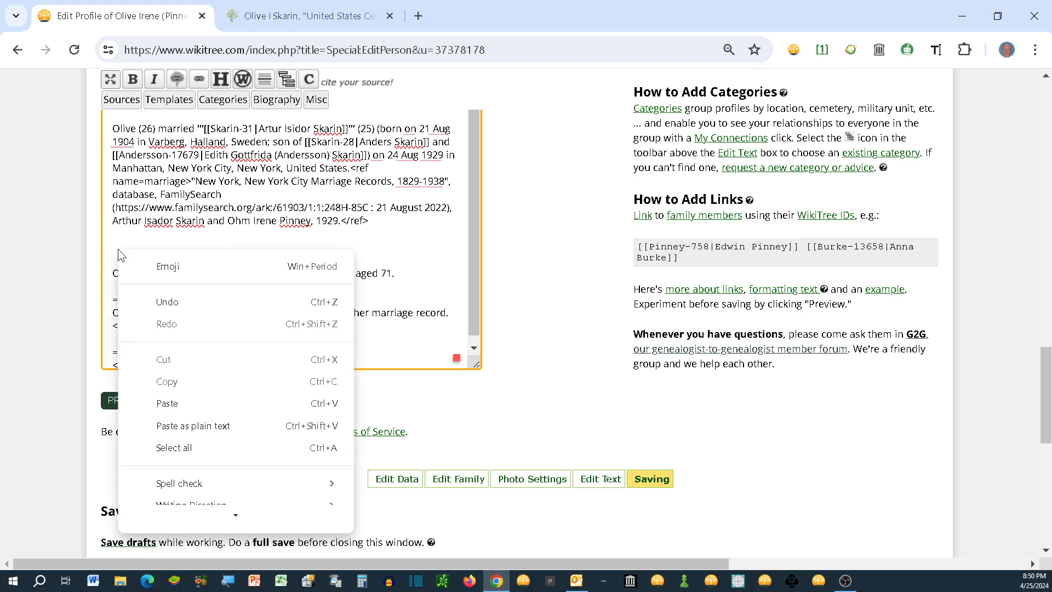
left_click(182, 406)
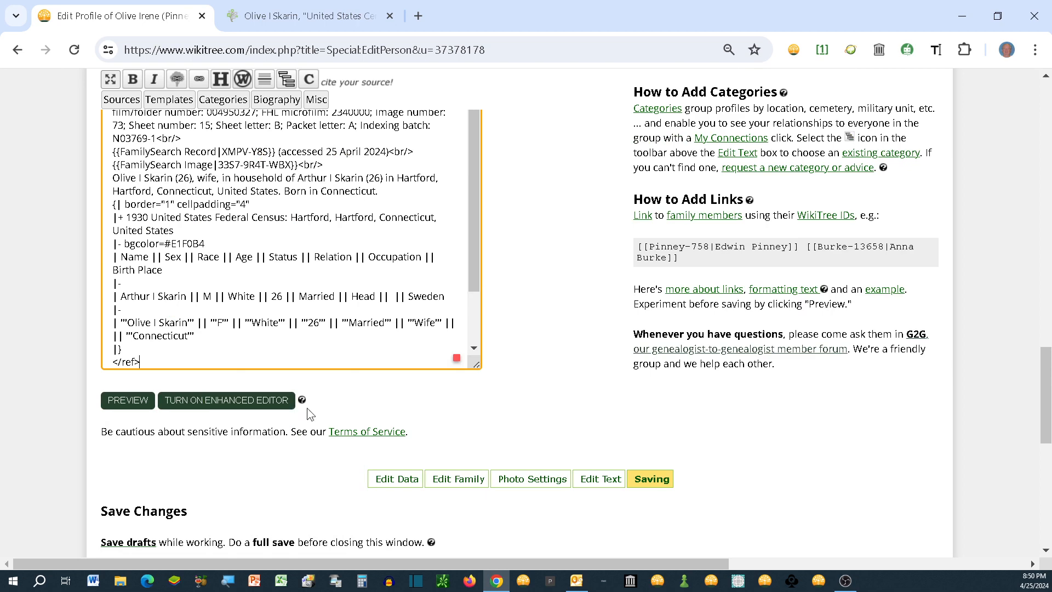
Enter the change explanation "Added 1930 Census" and commit the profile changes with a full save.
scroll(307, 407, "down", 4)
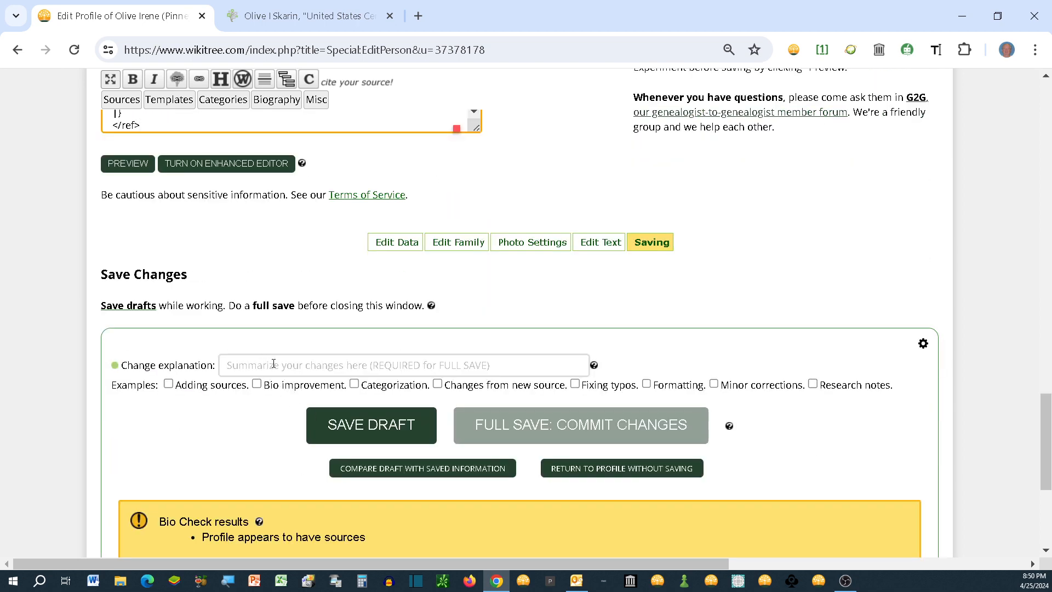
left_click(273, 364)
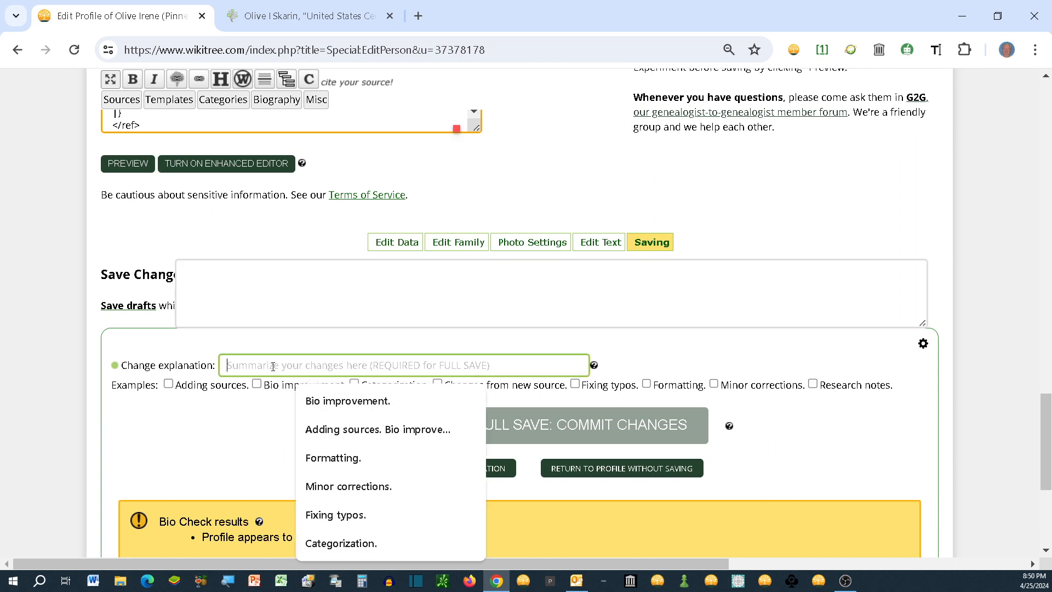
type("A")
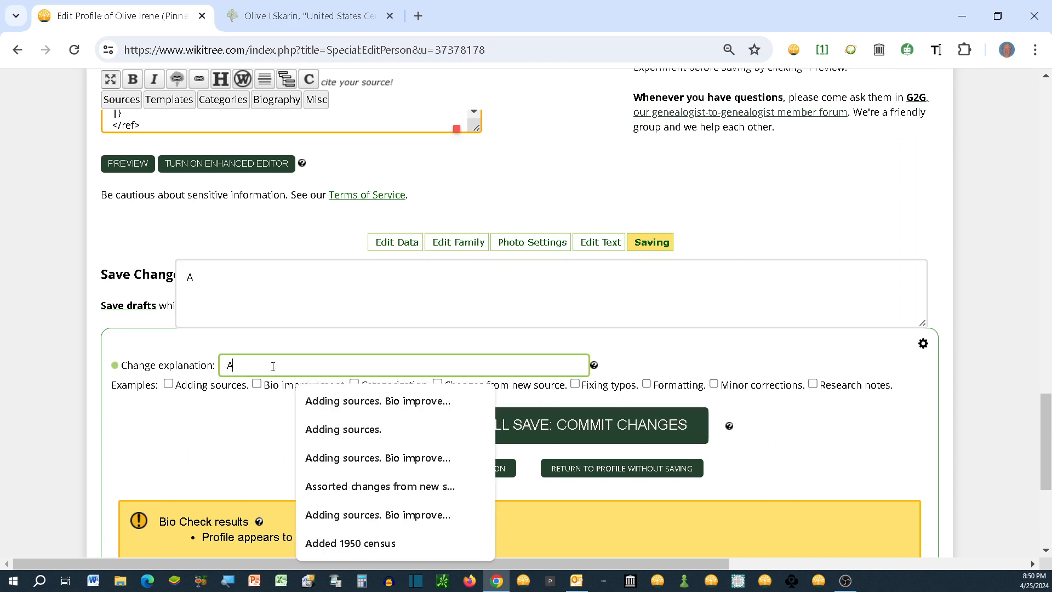
type("dded")
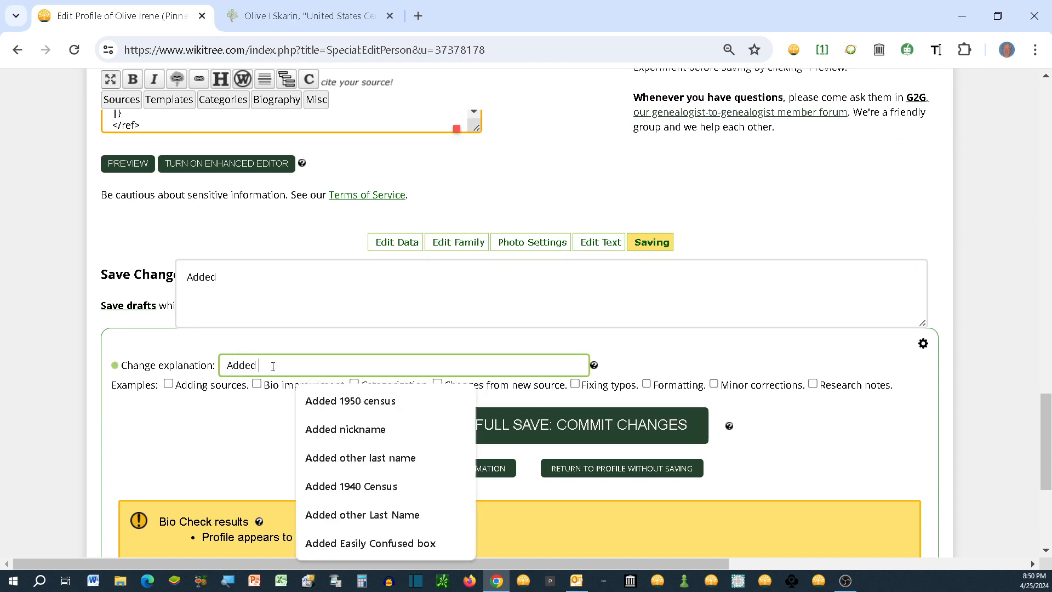
type(" 193")
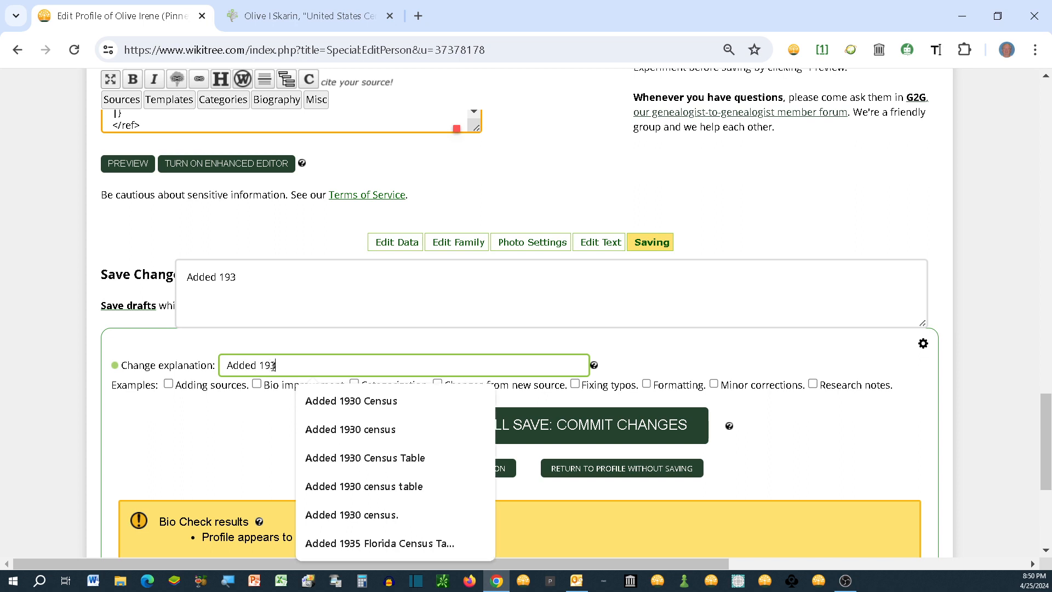
type("0 census")
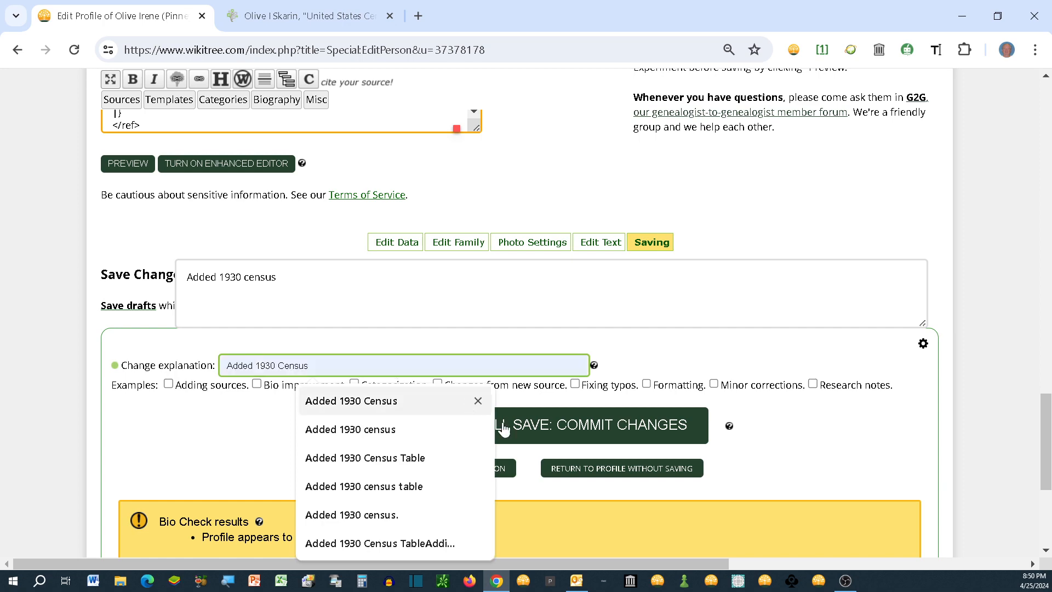
left_click(529, 429)
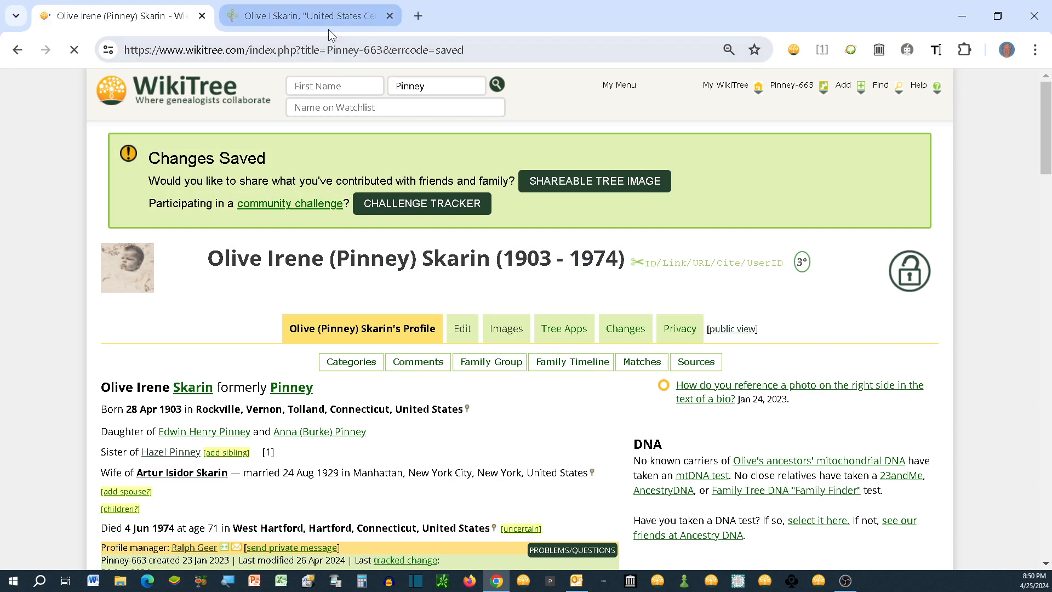
Return to the FamilySearch results, open the 1940 census record for East Hartford, Connecticut, and build a narrative with citation from it using WikiTree Sourcer.
left_click(325, 17)
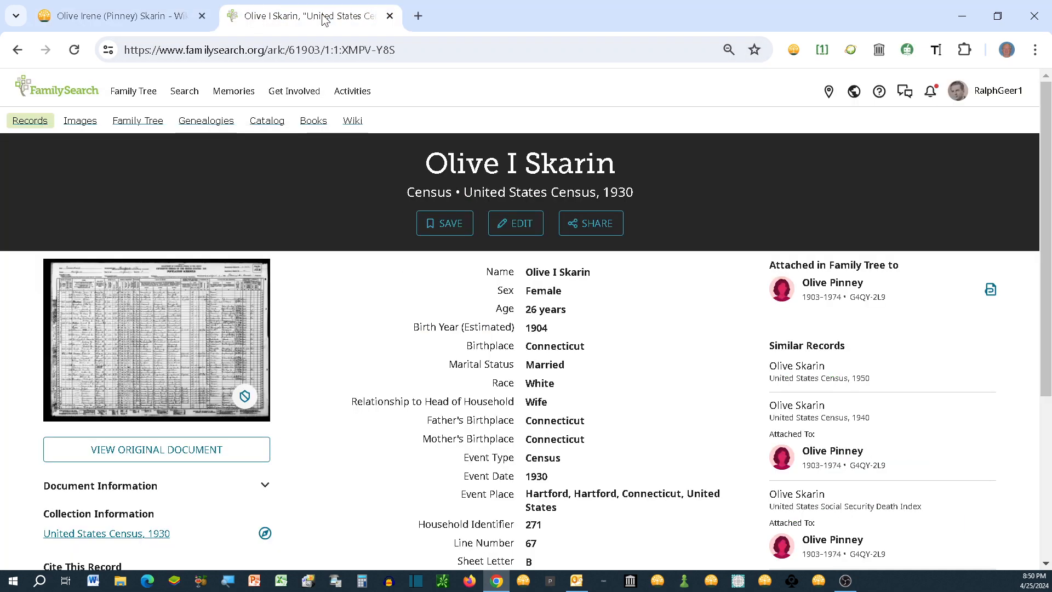
left_click(18, 54)
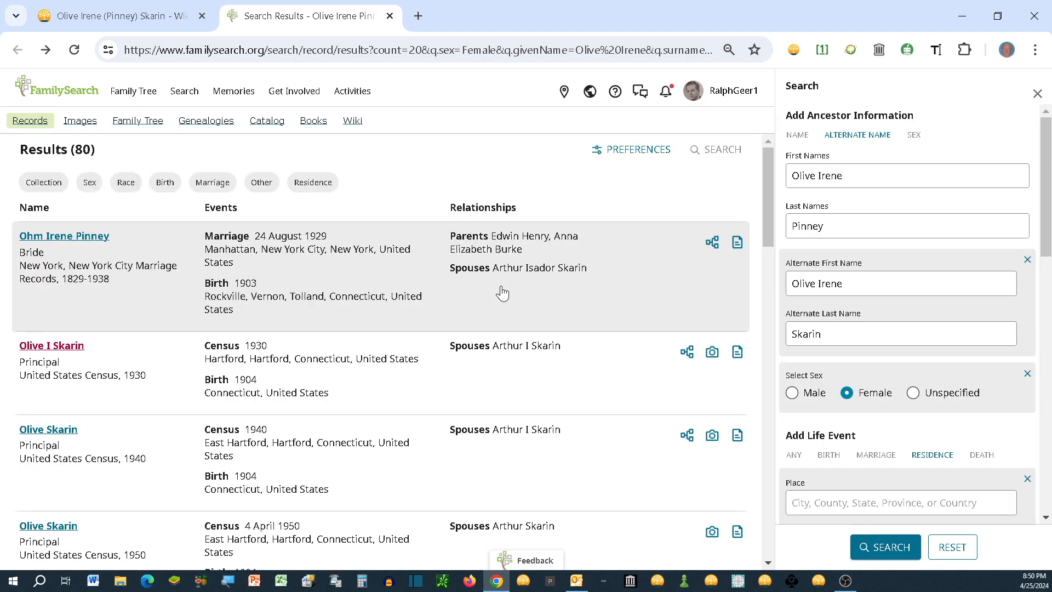
scroll(472, 312, "down", 1)
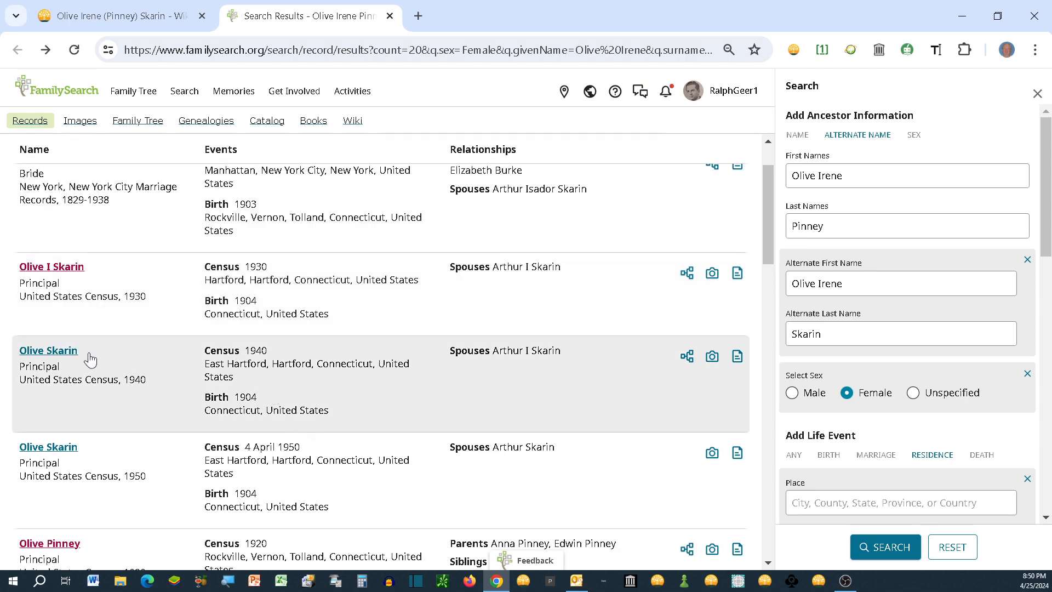
left_click(55, 354)
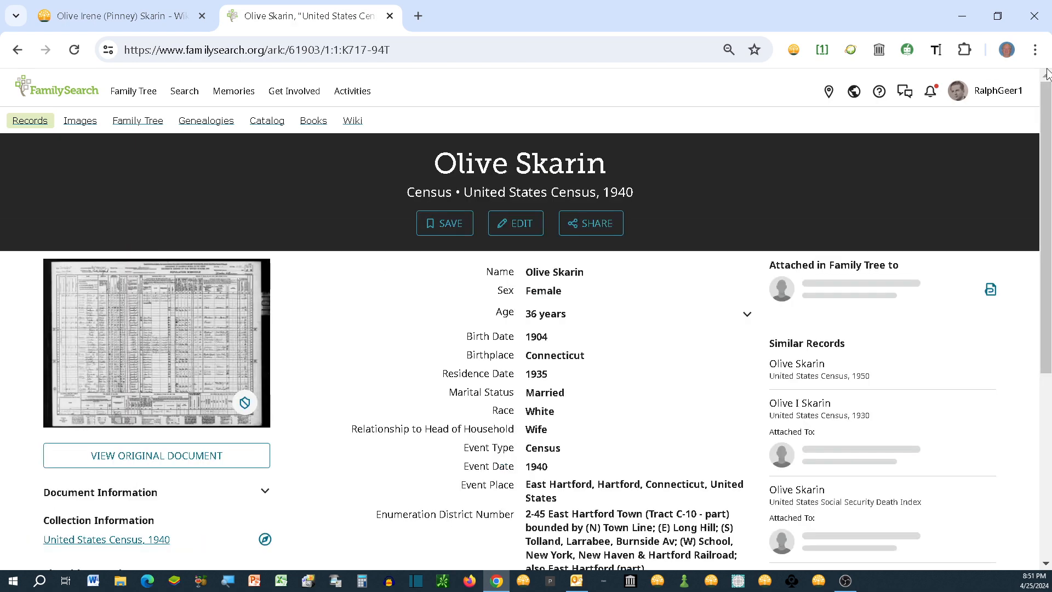
left_click(822, 50)
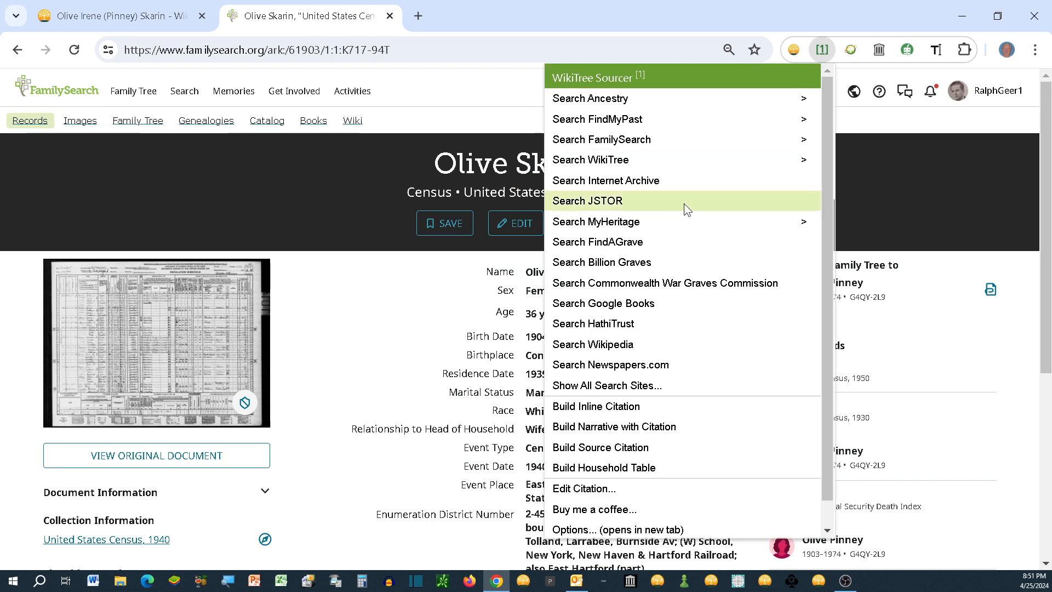
left_click(642, 430)
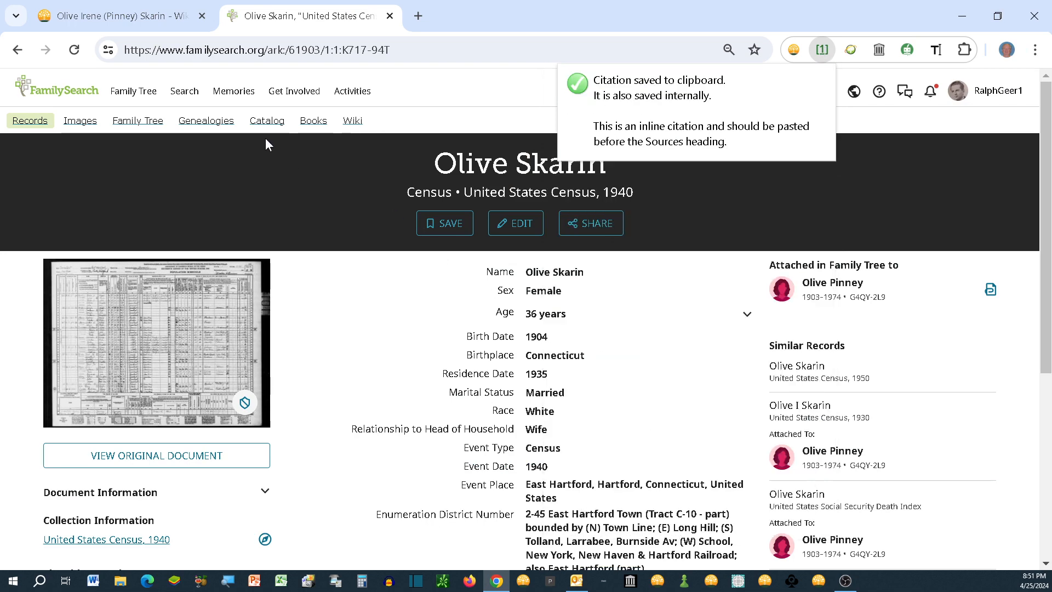
Switch to the WikiTree profile and open its biography text for editing at the end of the 1930 census citation.
left_click(121, 18)
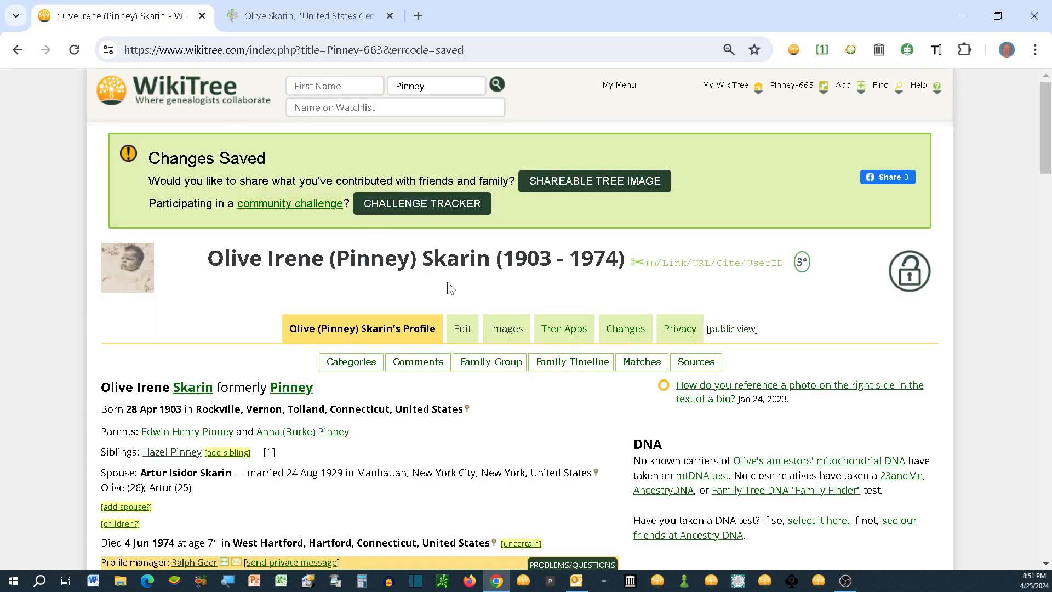
left_click(463, 329)
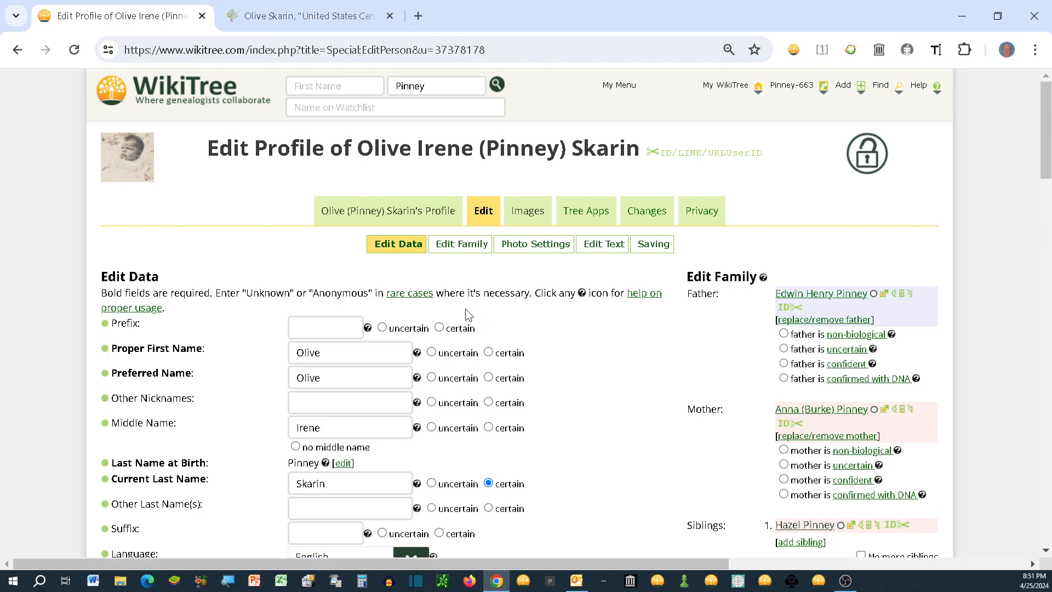
scroll(536, 322, "down", 8)
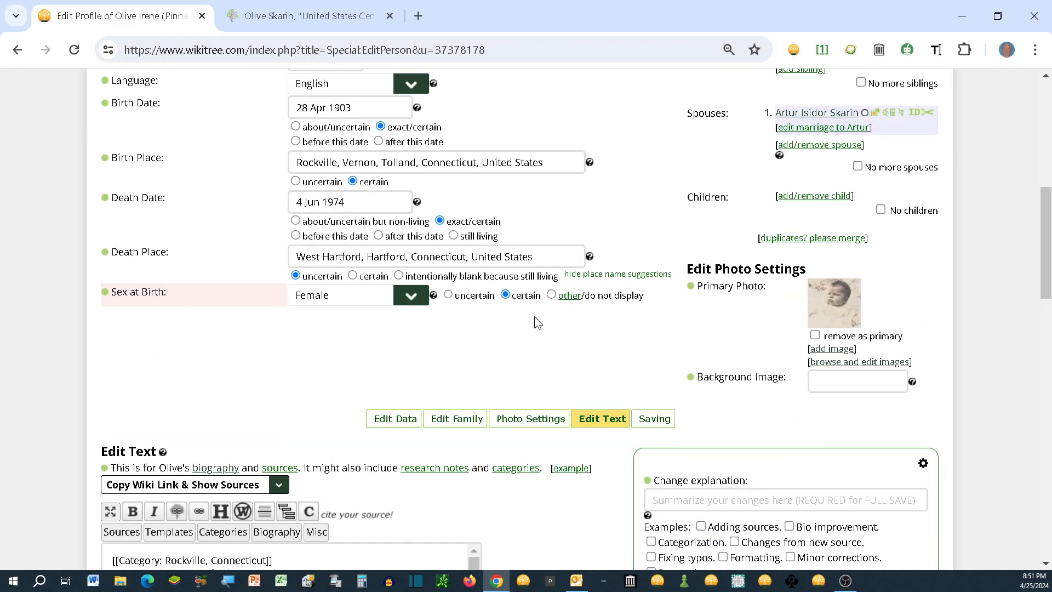
scroll(535, 316, "down", 8)
scroll(349, 281, "down", 5)
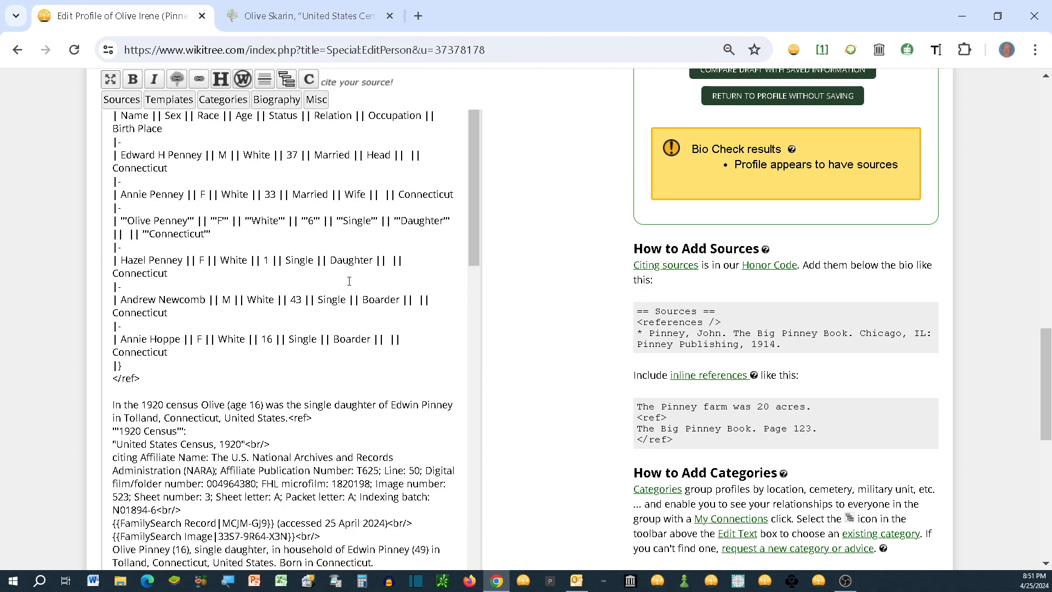
scroll(349, 282, "down", 7)
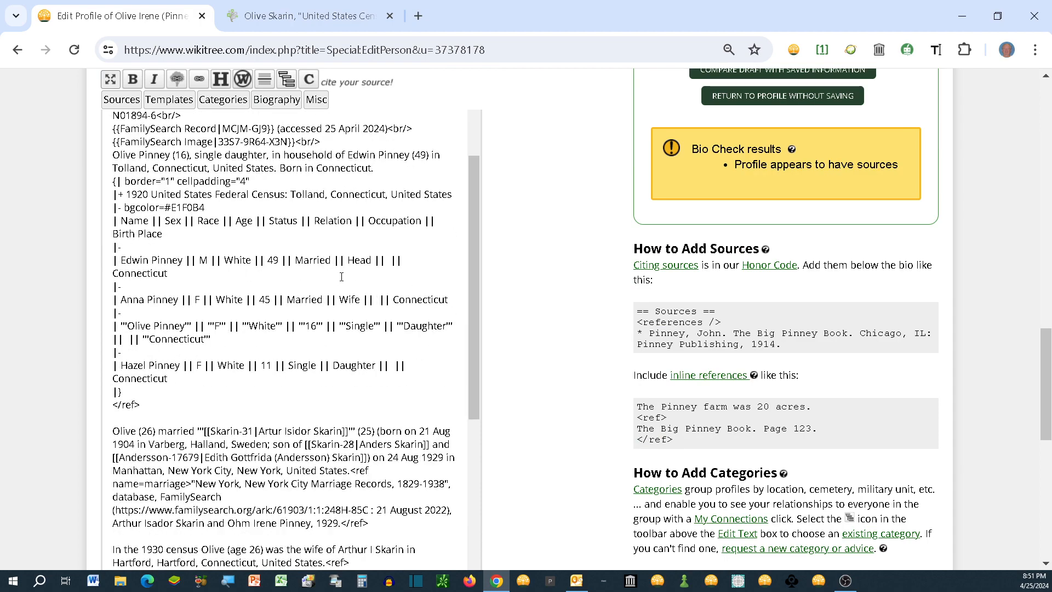
scroll(341, 276, "down", 3)
scroll(342, 276, "down", 6)
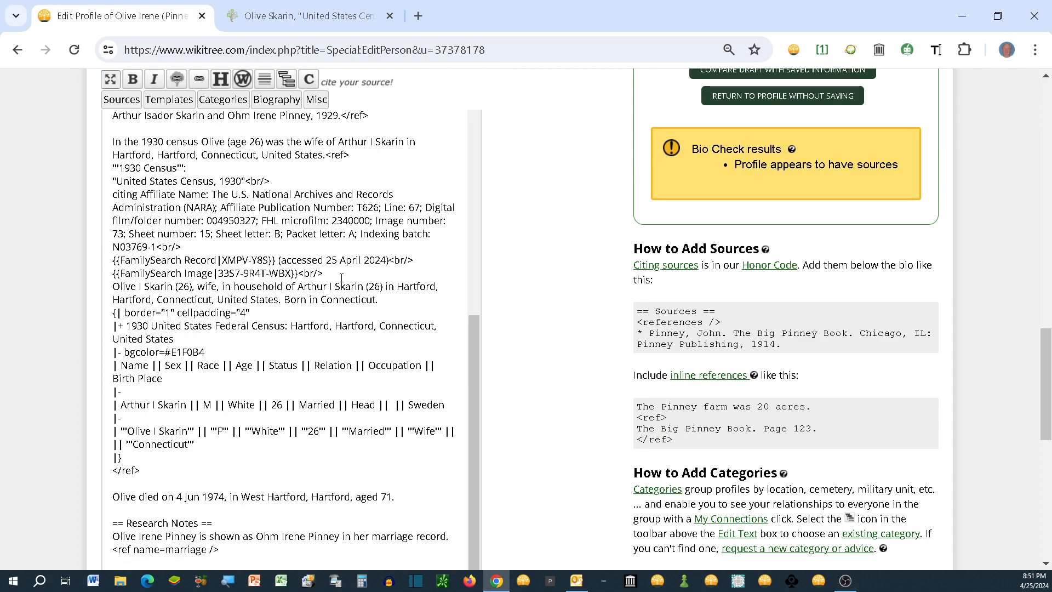
scroll(342, 278, "down", 1)
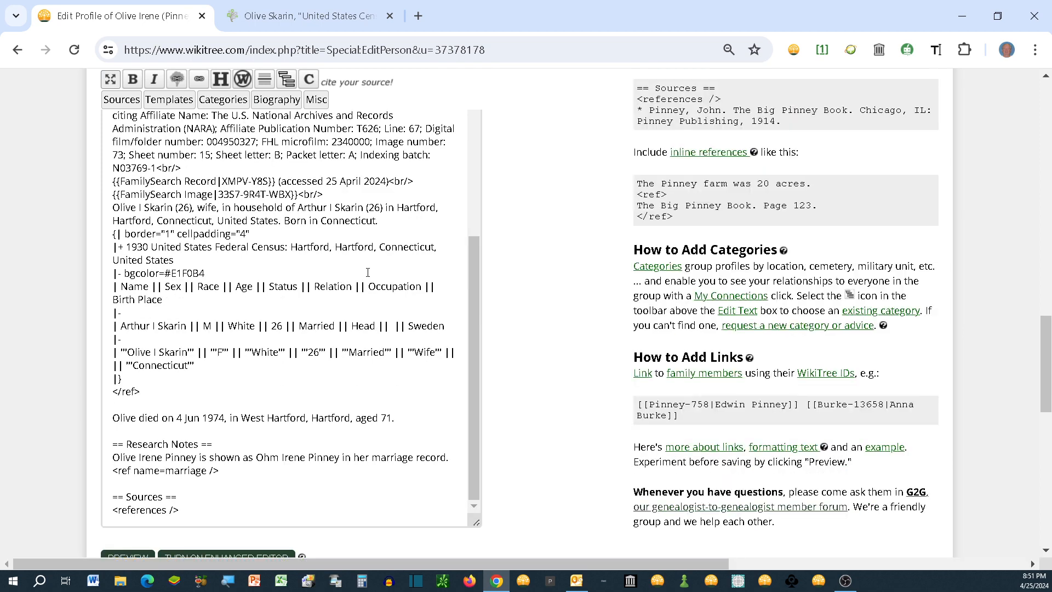
Insert a new paragraph between the 1930 census citation and the death sentence, and paste the 1940 census narrative with citation there.
left_click(147, 390)
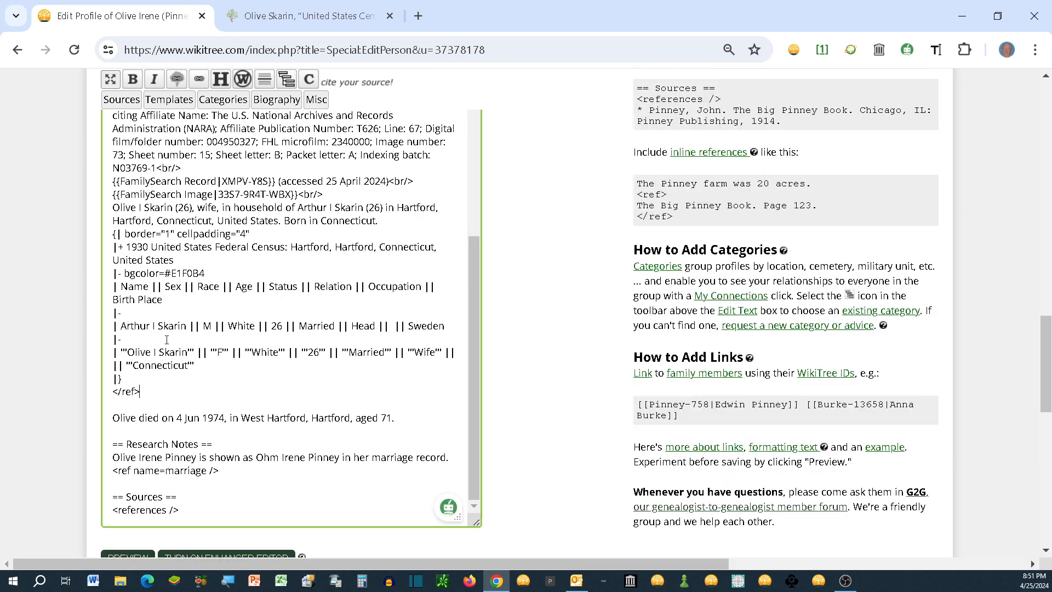
scroll(166, 339, "down", 5)
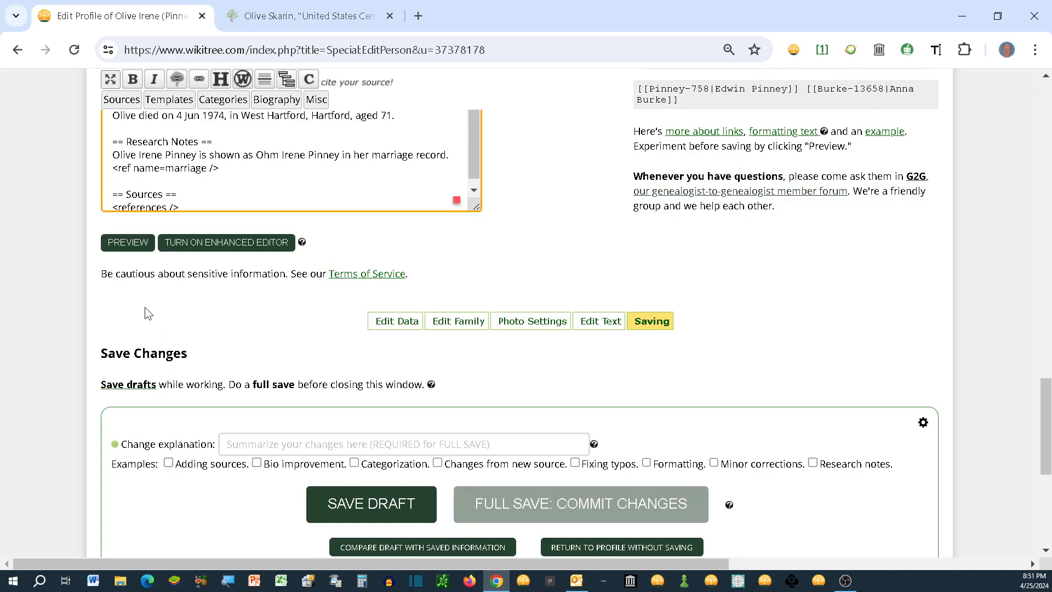
scroll(156, 300, "up", 1)
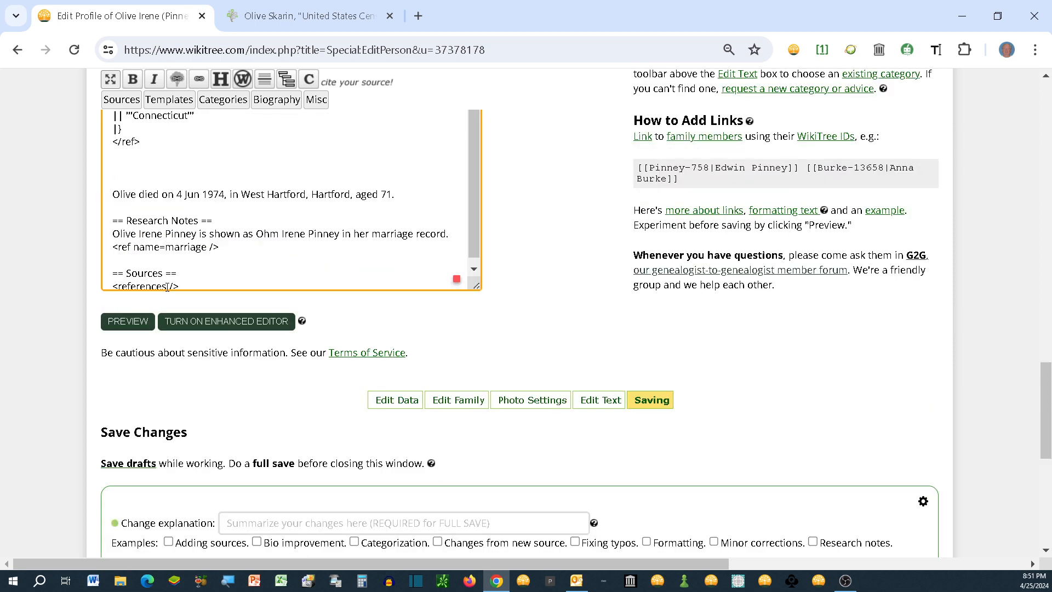
right_click(117, 167)
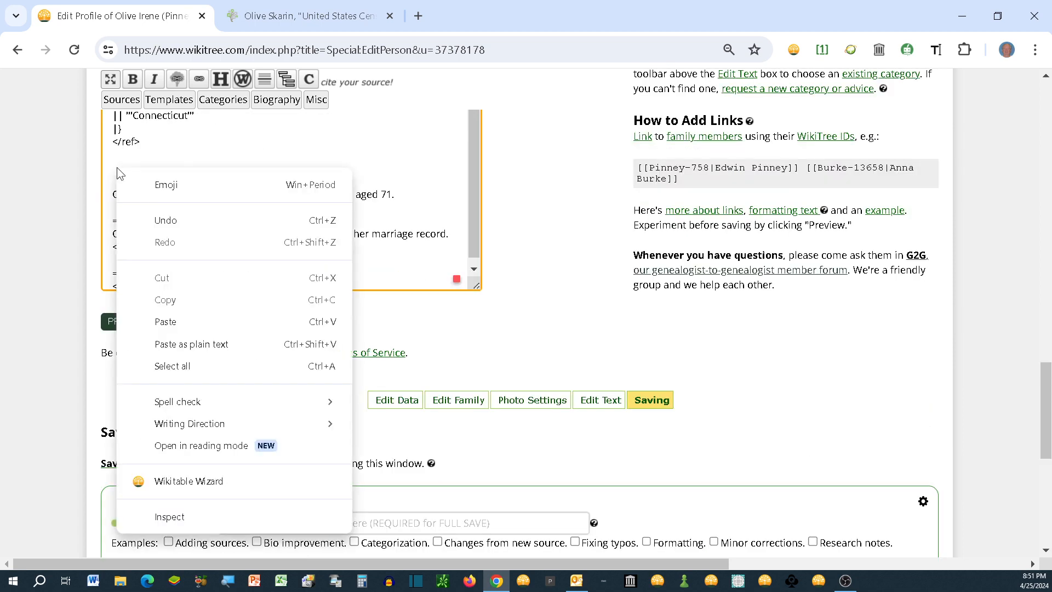
left_click(166, 327)
Enter the change explanation "Added 1940 Census" and commit the profile changes with a full save.
scroll(252, 316, "down", 1)
scroll(222, 401, "down", 1)
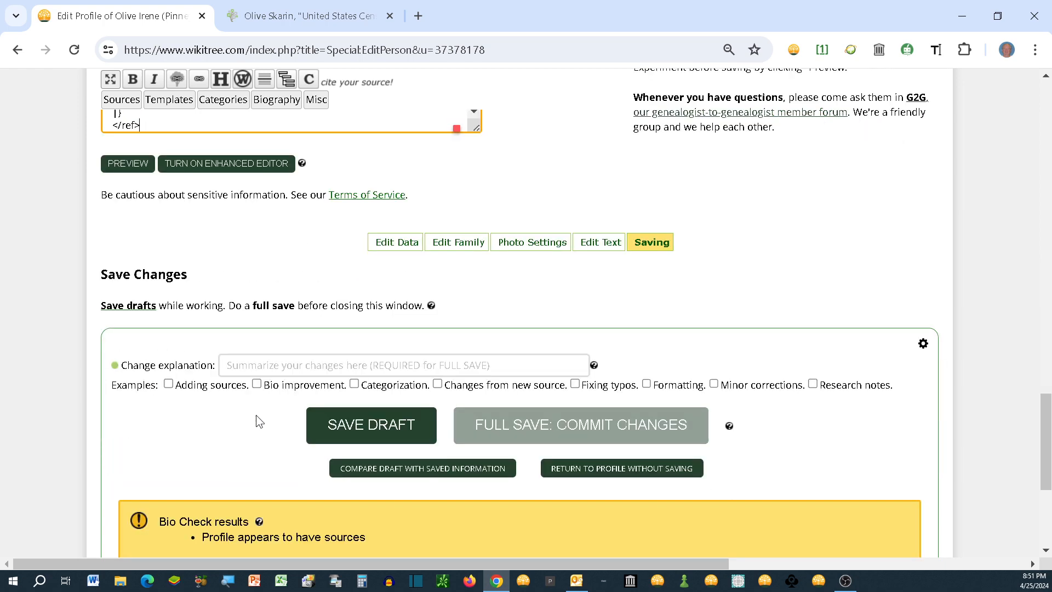
left_click(285, 366)
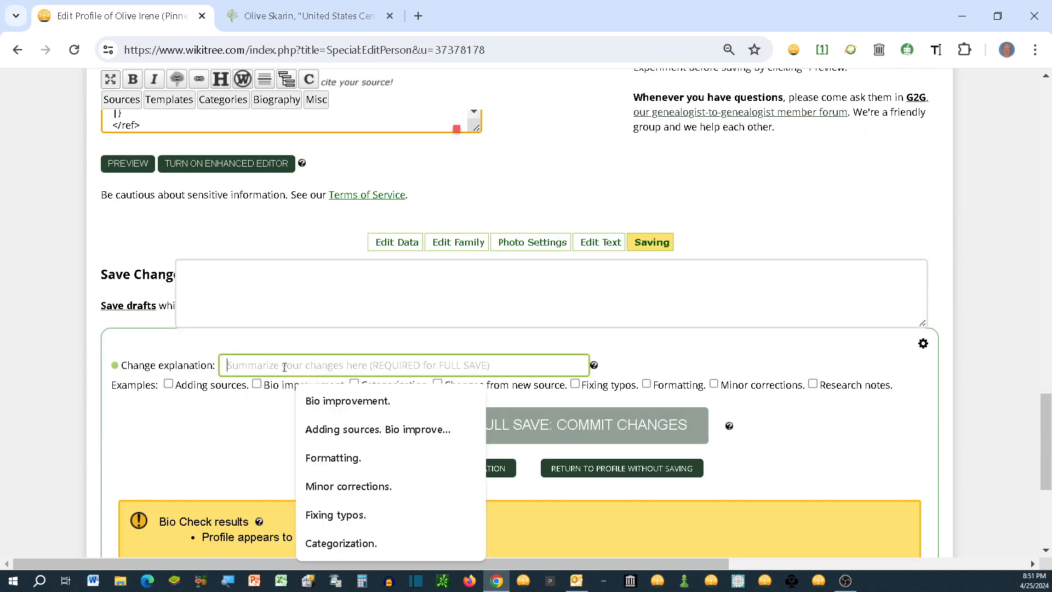
type("Added")
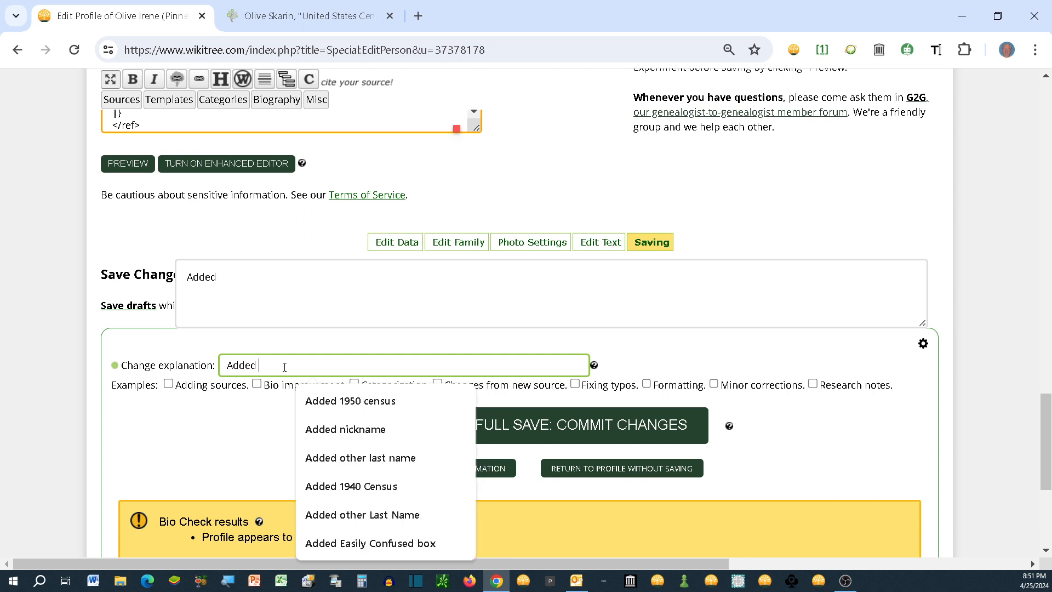
type("19")
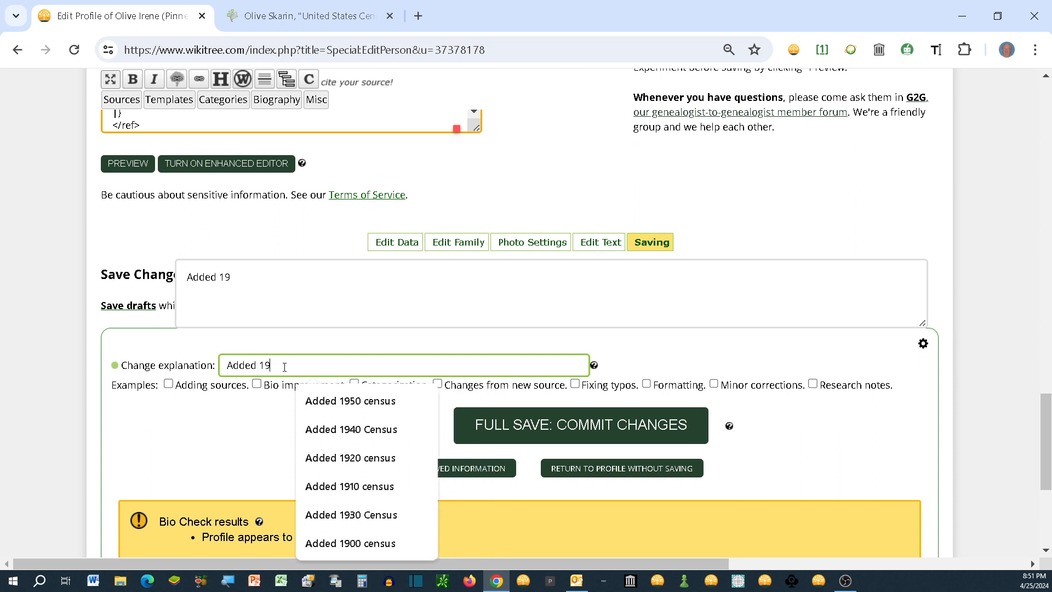
type("40 ")
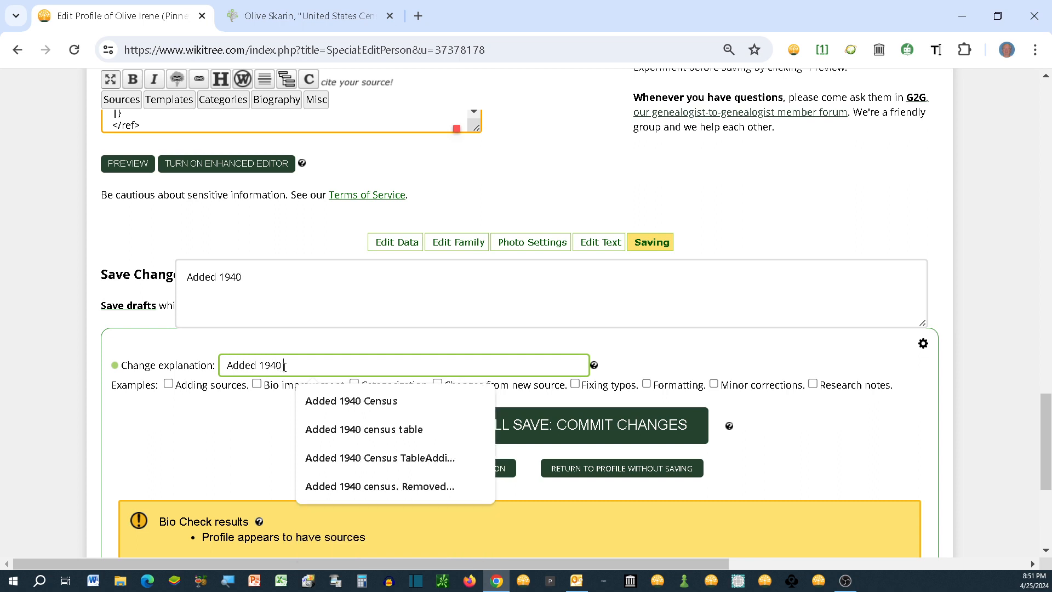
type("cem")
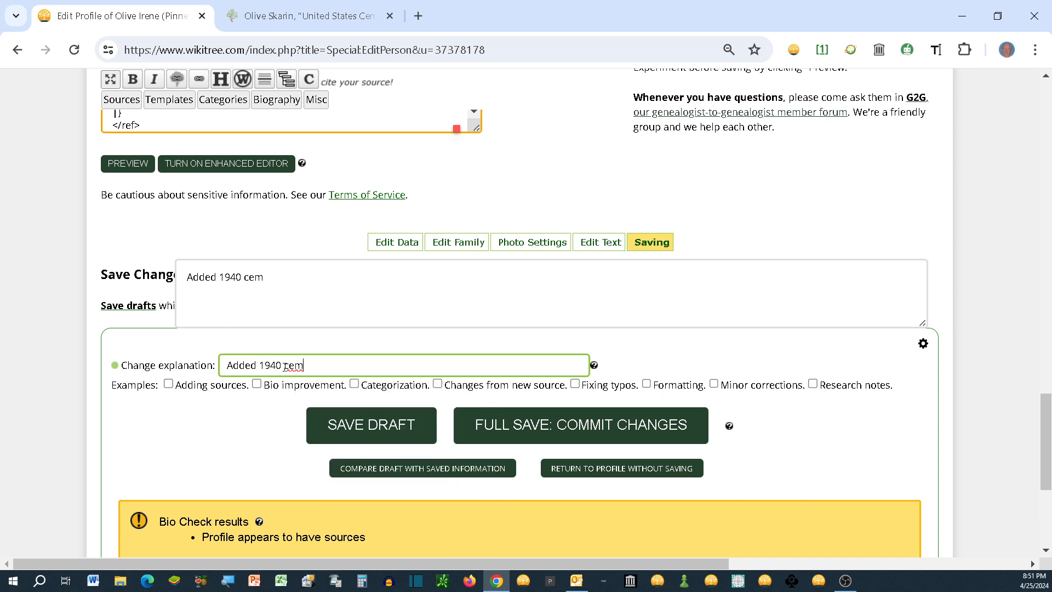
key("BackSpace")
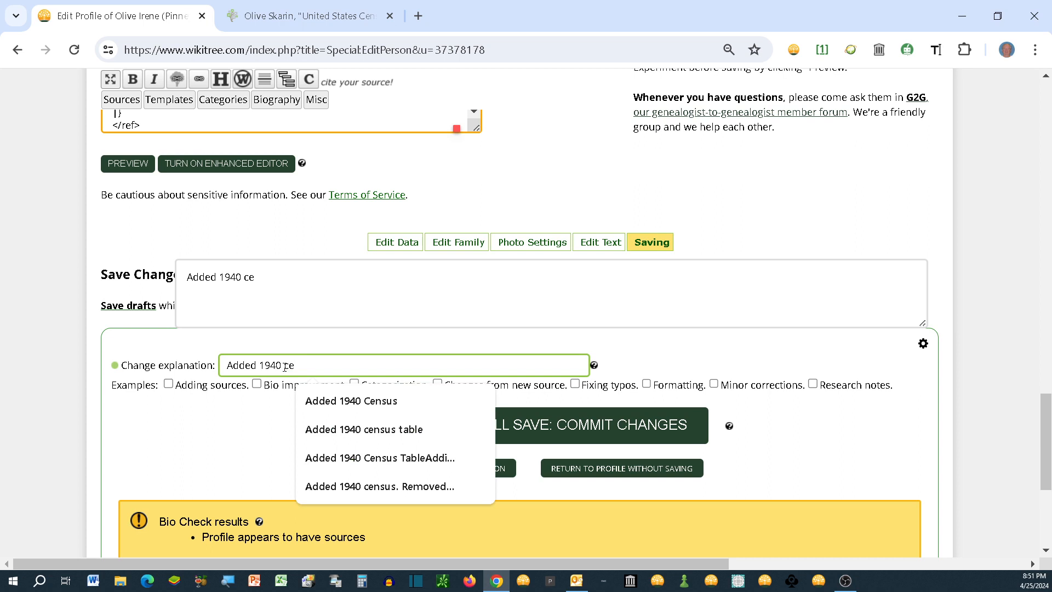
type("nsus")
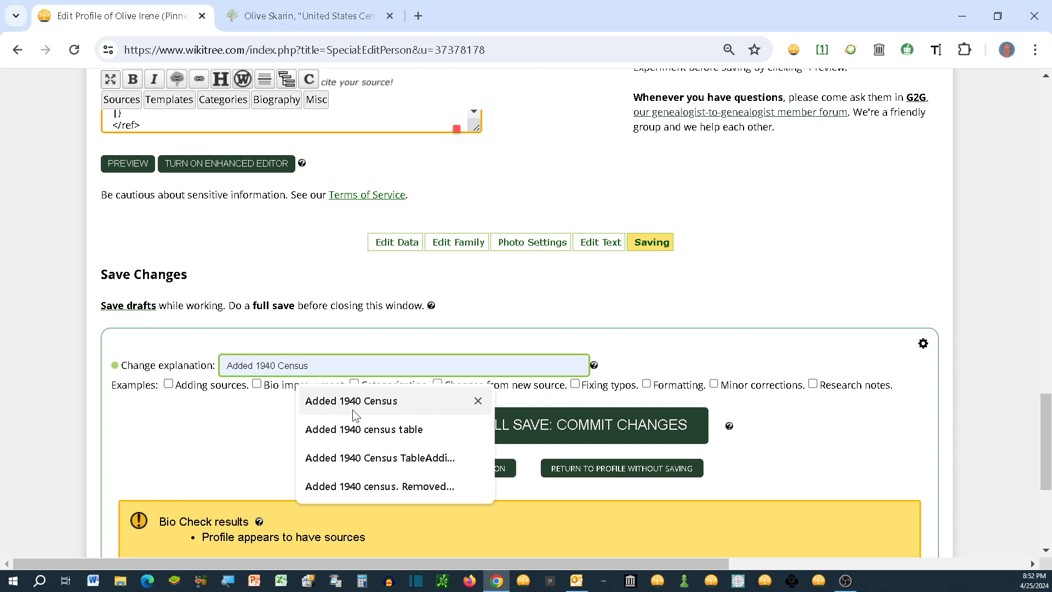
left_click(527, 425)
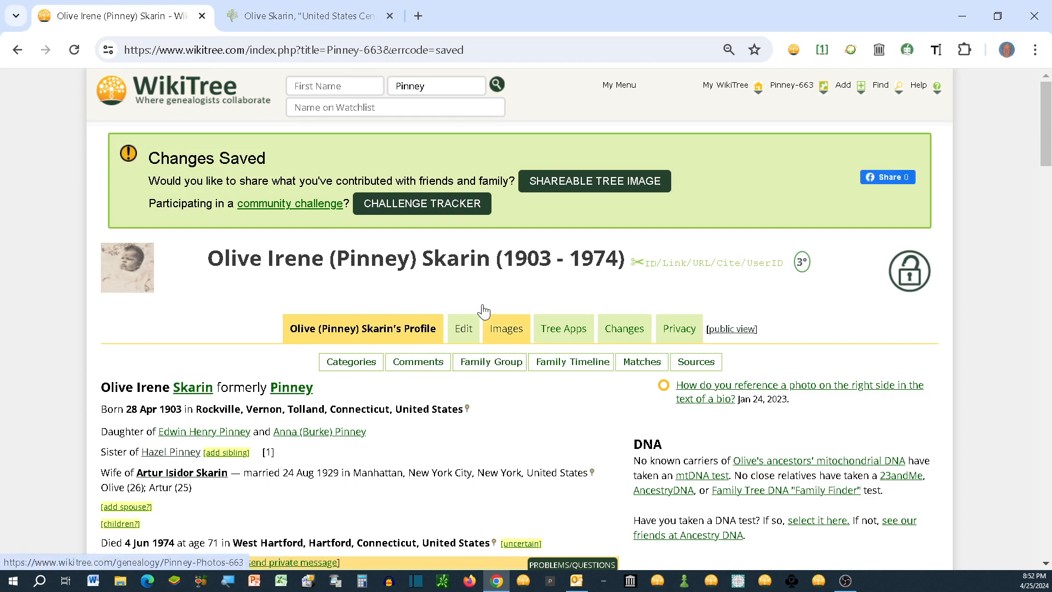
Return to the FamilySearch results, open the 1950 census record for East Hartford, Connecticut, and build a narrative with citation using WikiTree Sourcer.
left_click(275, 15)
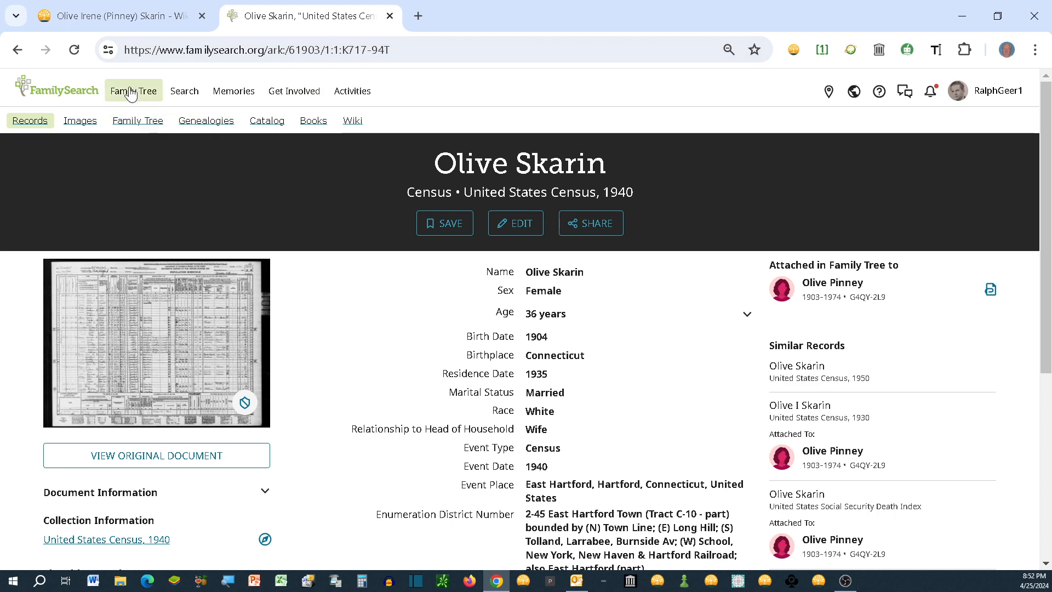
left_click(18, 49)
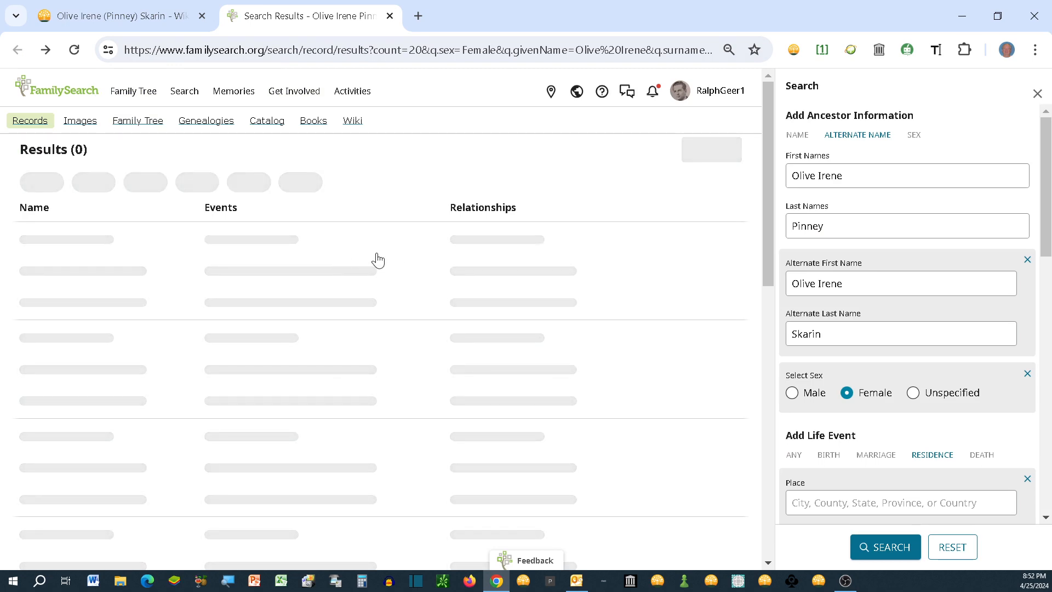
scroll(329, 277, "down", 1)
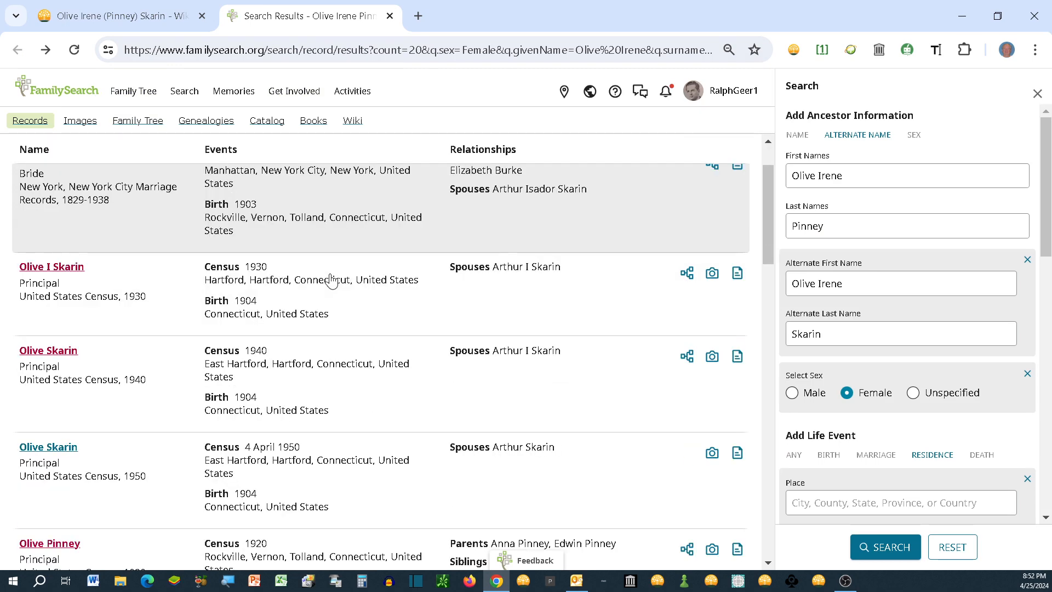
scroll(269, 277, "down", 1)
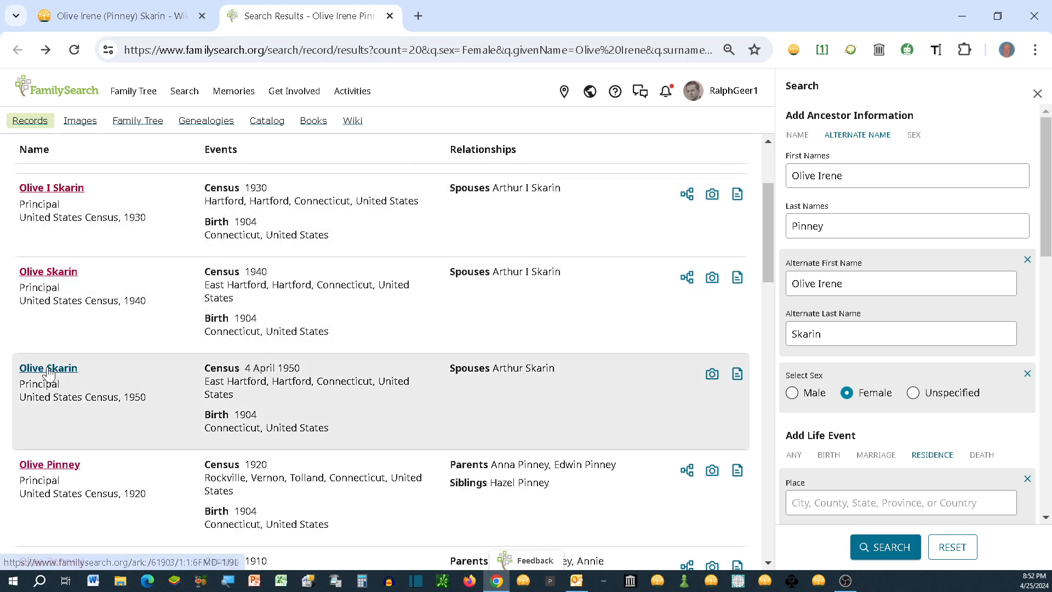
left_click(49, 369)
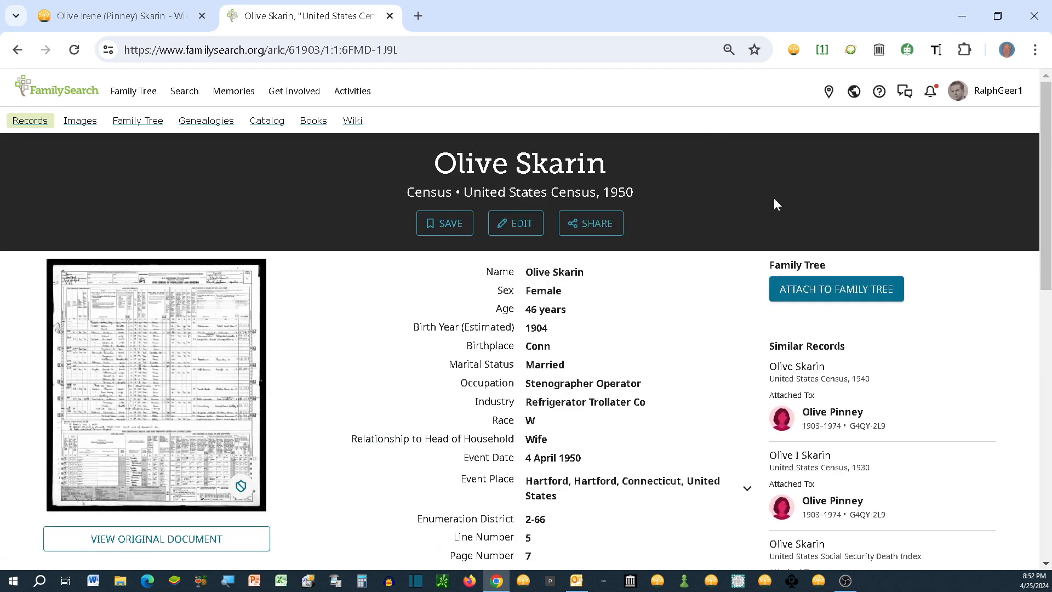
left_click(824, 50)
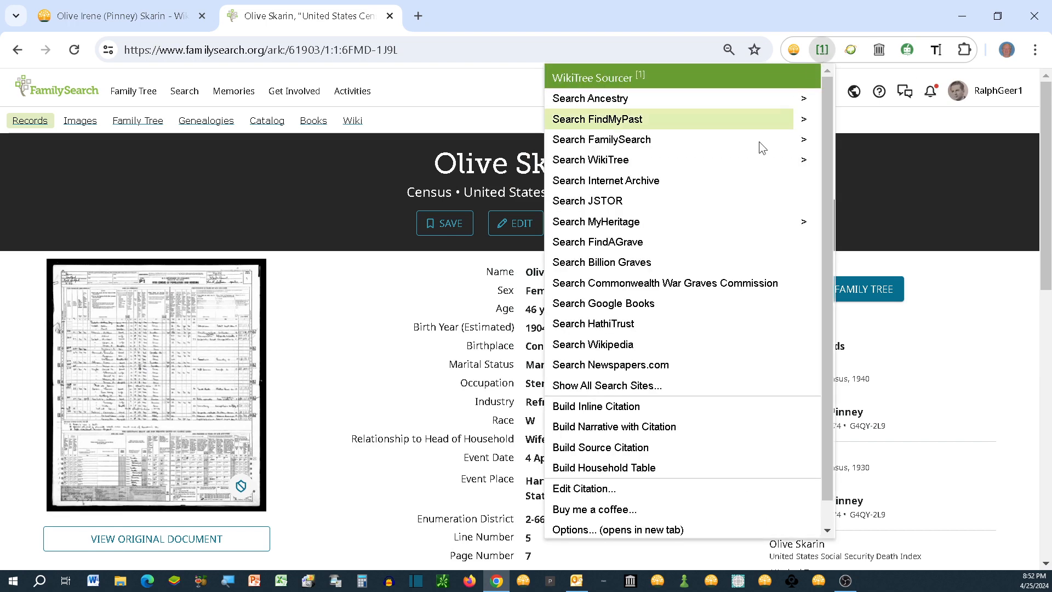
left_click(643, 433)
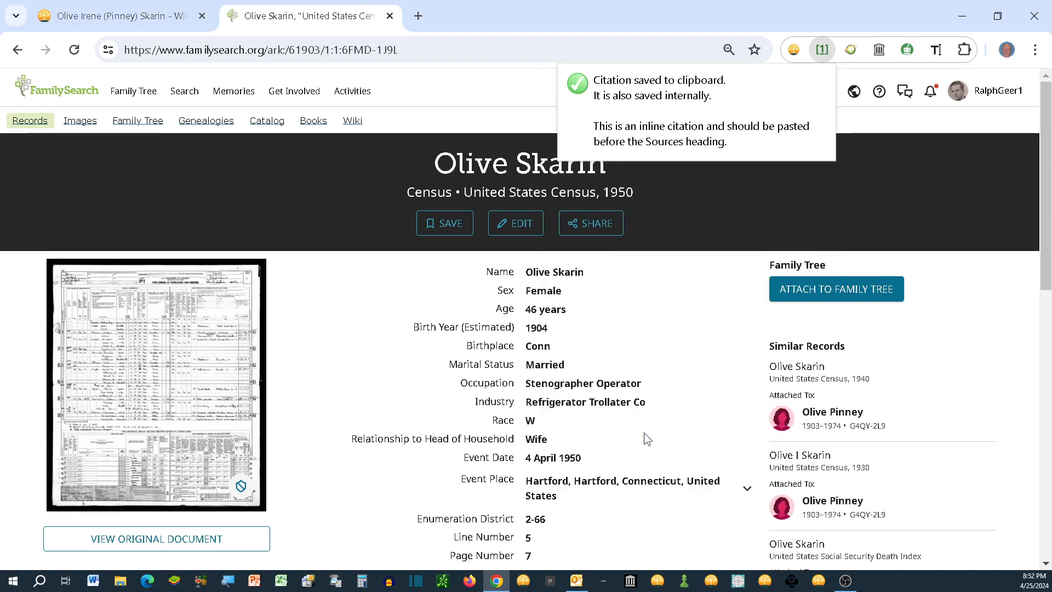
Go back to the WikiTree profile and open its biography for editing at the end of the 1940 census citation.
left_click(96, 19)
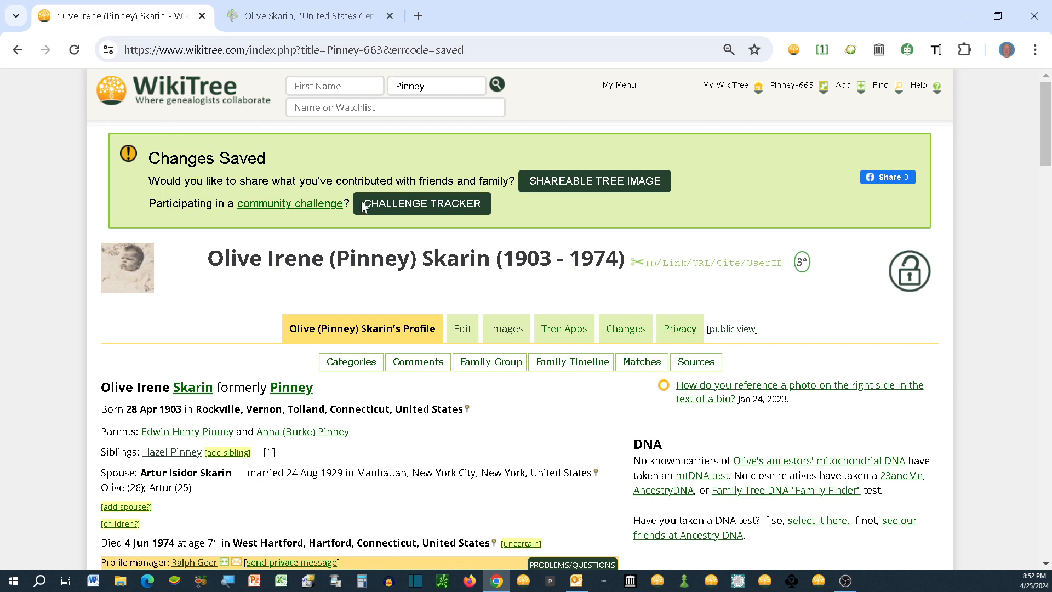
left_click(470, 330)
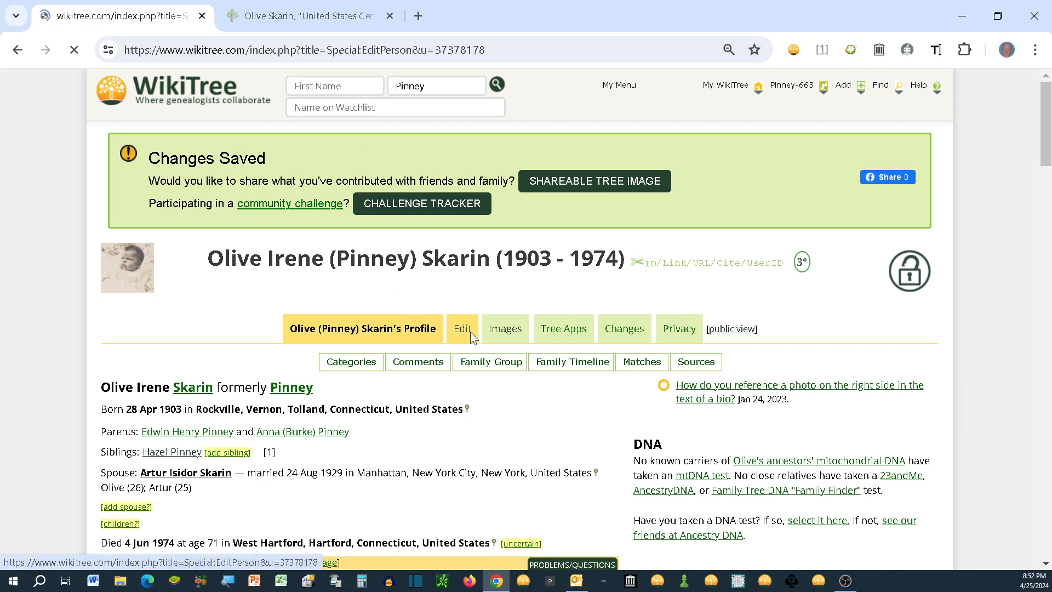
scroll(289, 370, "down", 3)
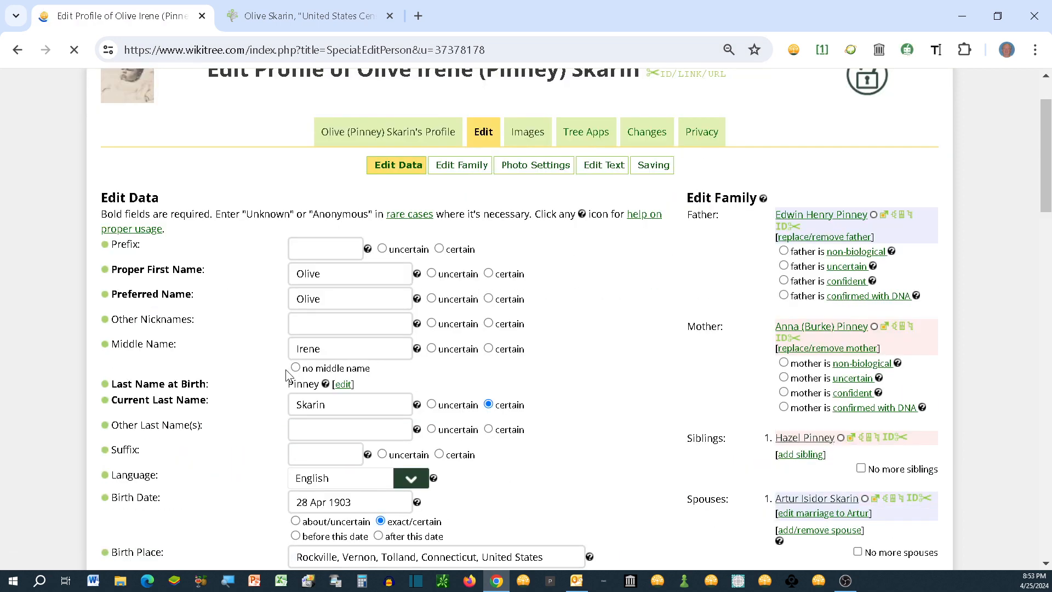
scroll(289, 370, "down", 15)
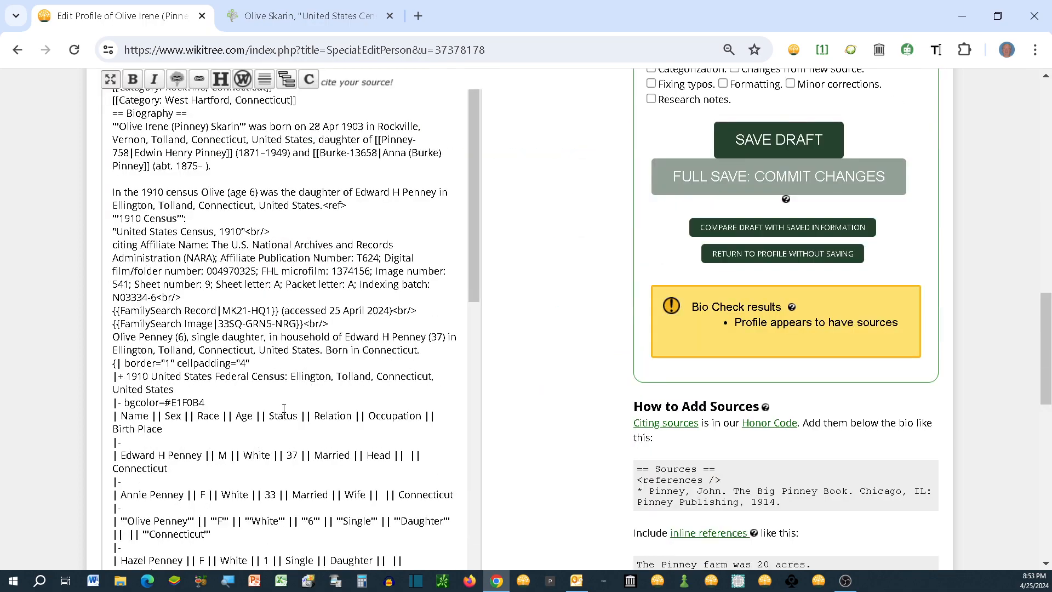
scroll(285, 409, "down", 10)
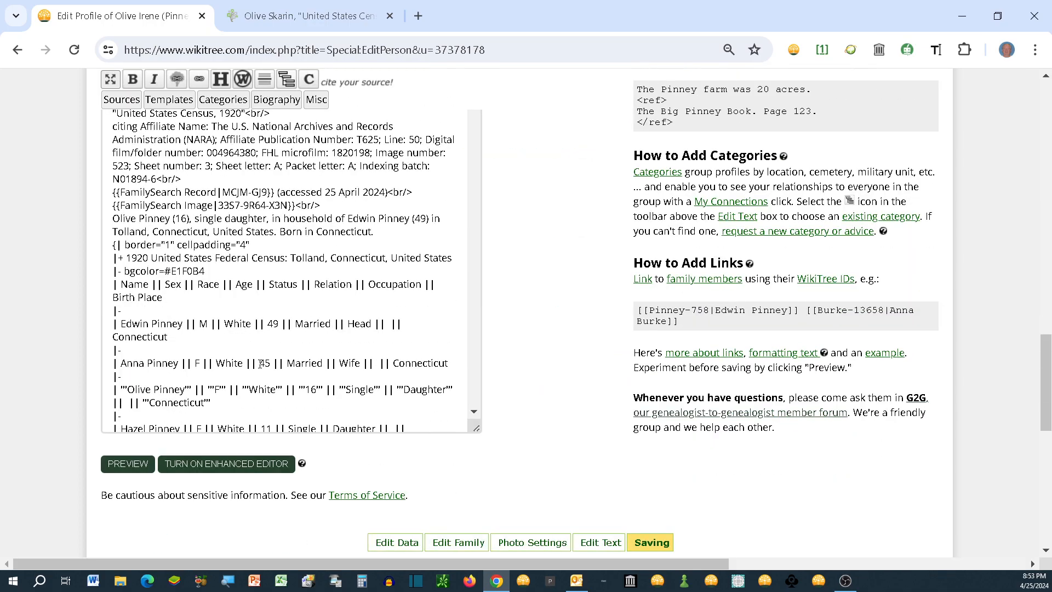
scroll(260, 365, "down", 10)
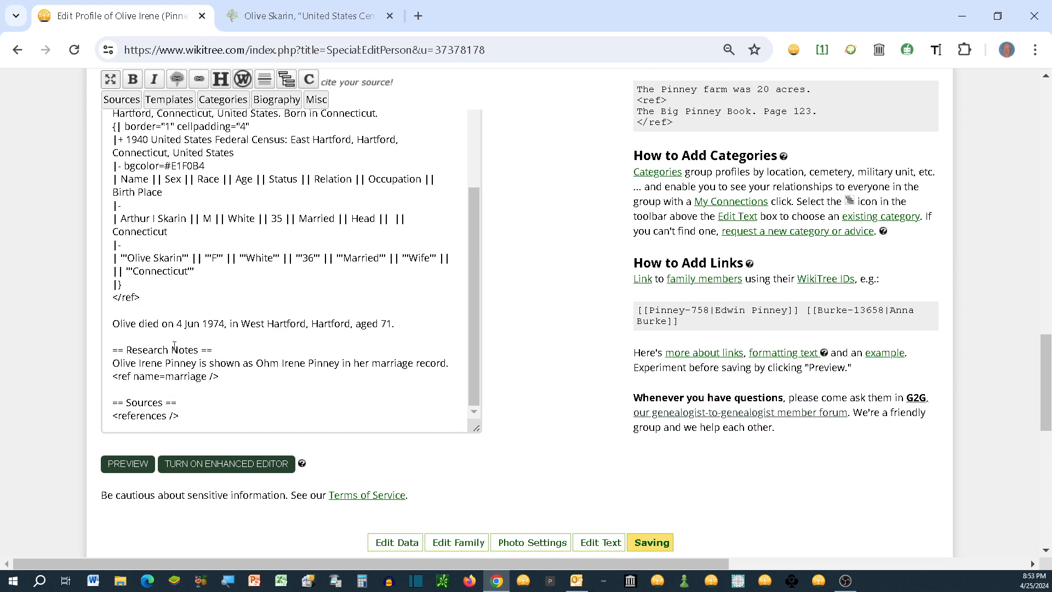
Insert a new paragraph between the 1940 census citation and the death sentence, and paste the 1950 census narrative with citation there.
left_click(147, 298)
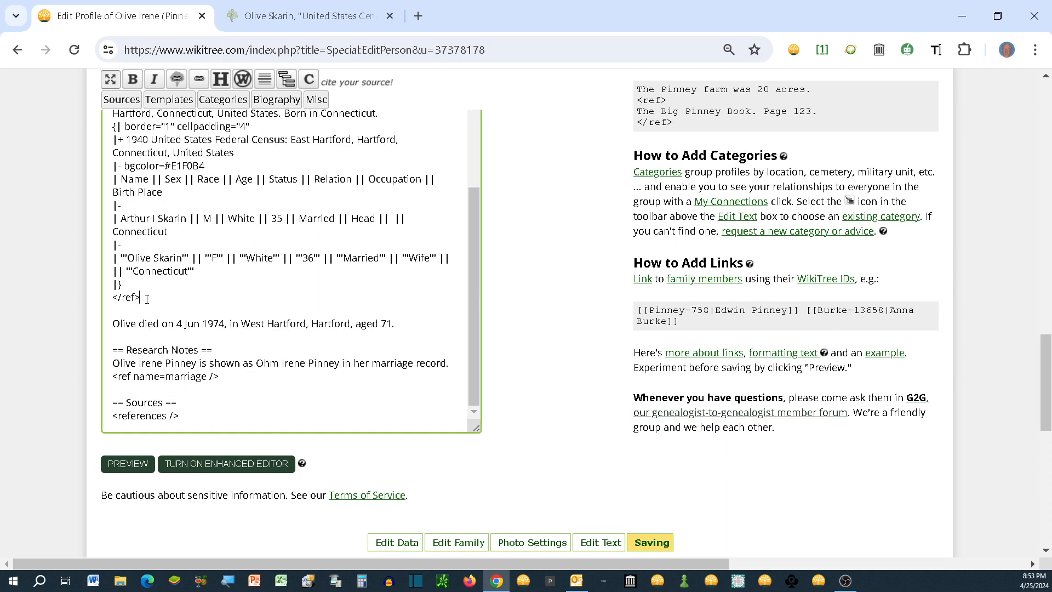
key("Return")
key("Return")
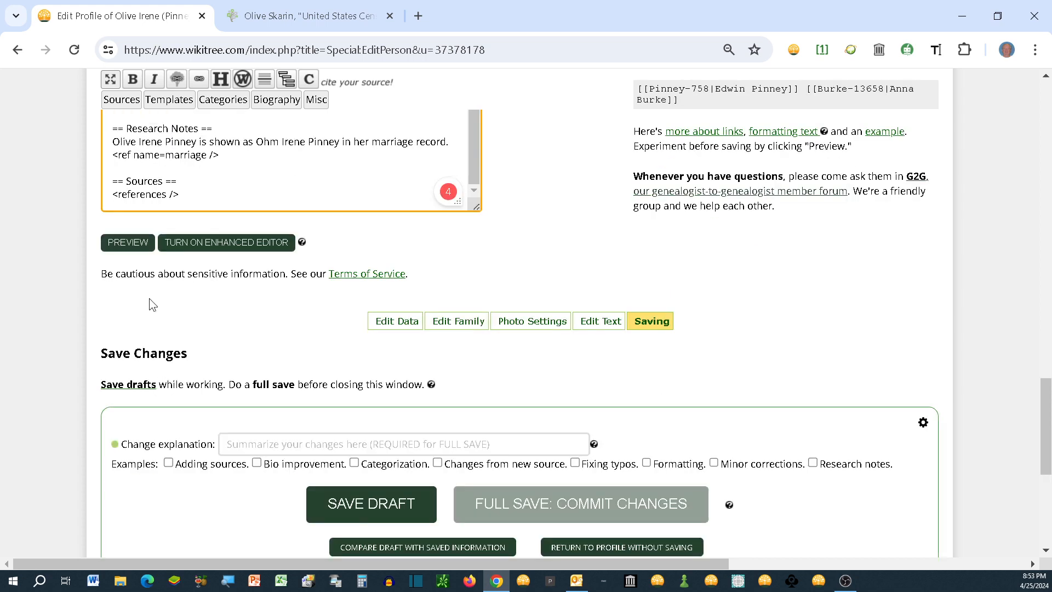
scroll(147, 308, "up", 1)
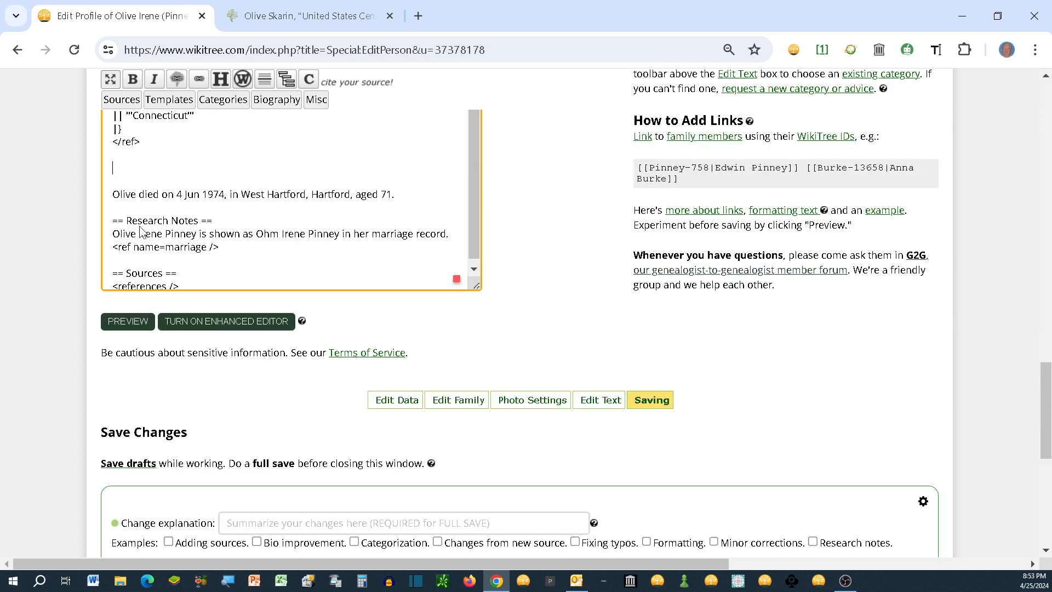
right_click(115, 166)
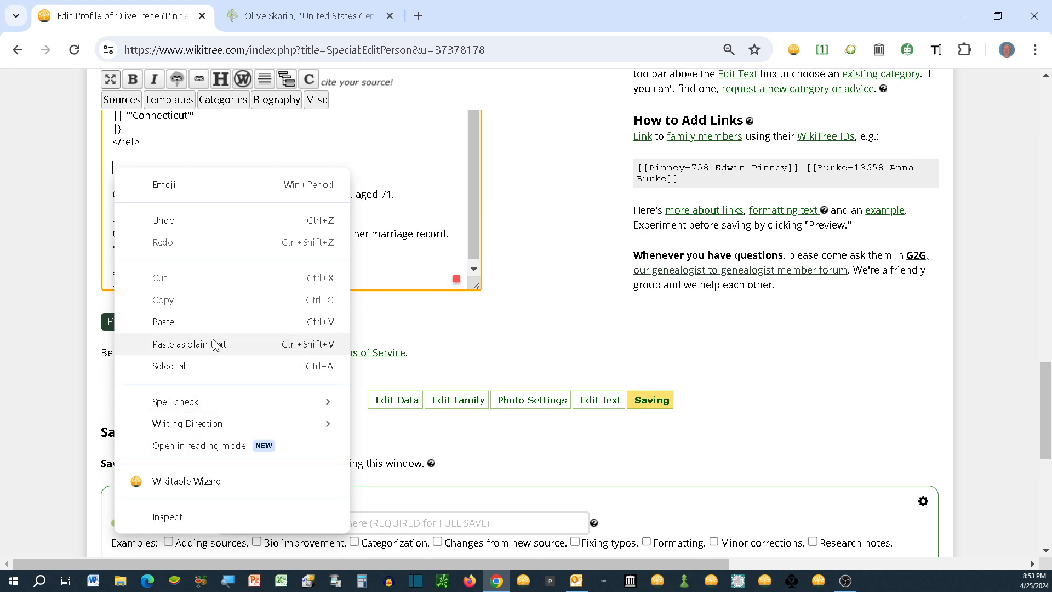
left_click(176, 321)
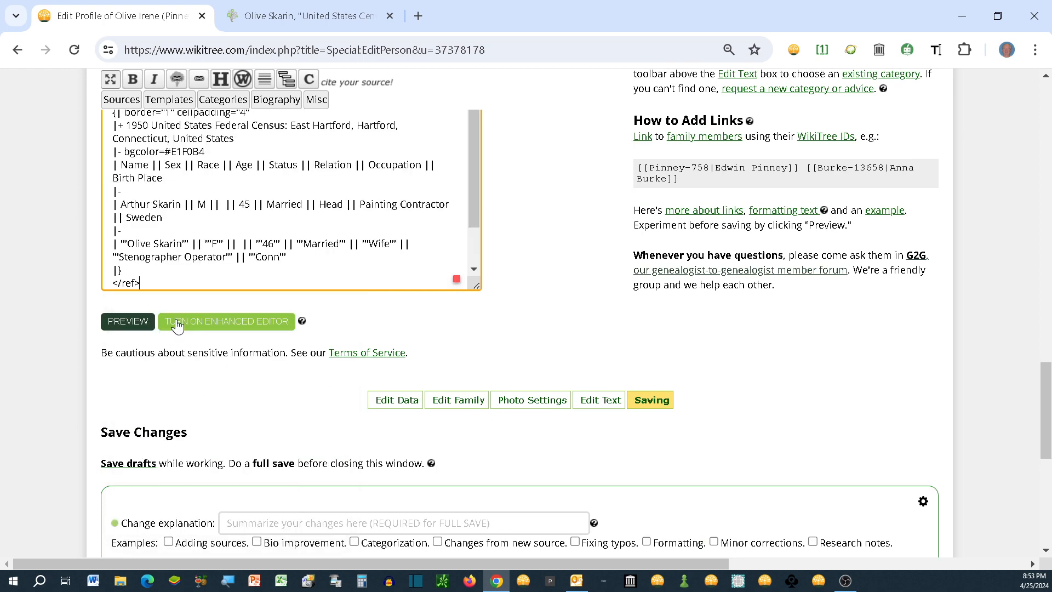
Enter the change explanation "Added 1950 census" and commit the profile changes with a full save.
scroll(270, 361, "down", 1)
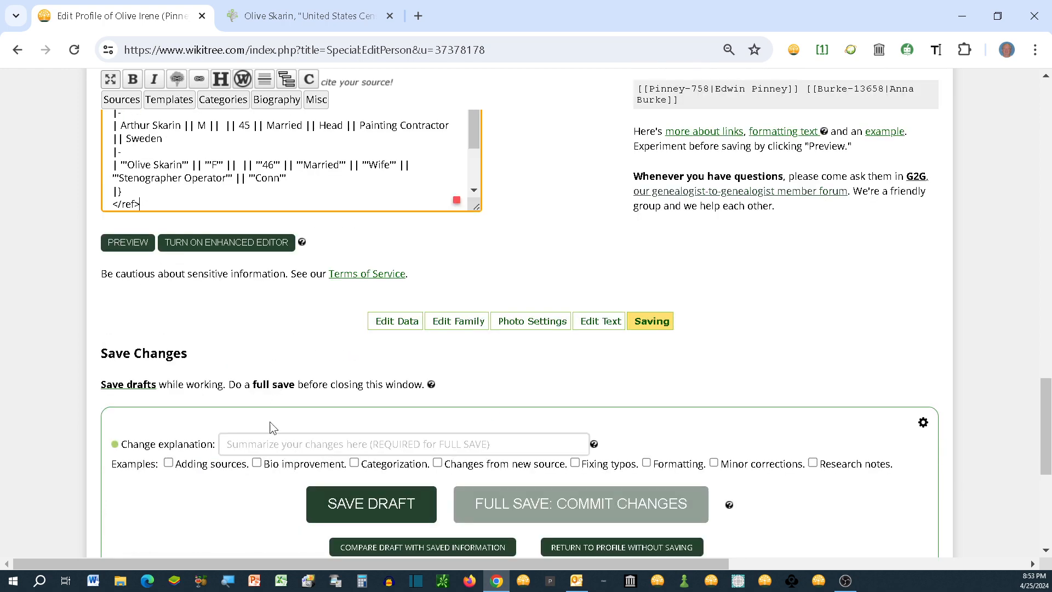
left_click(251, 443)
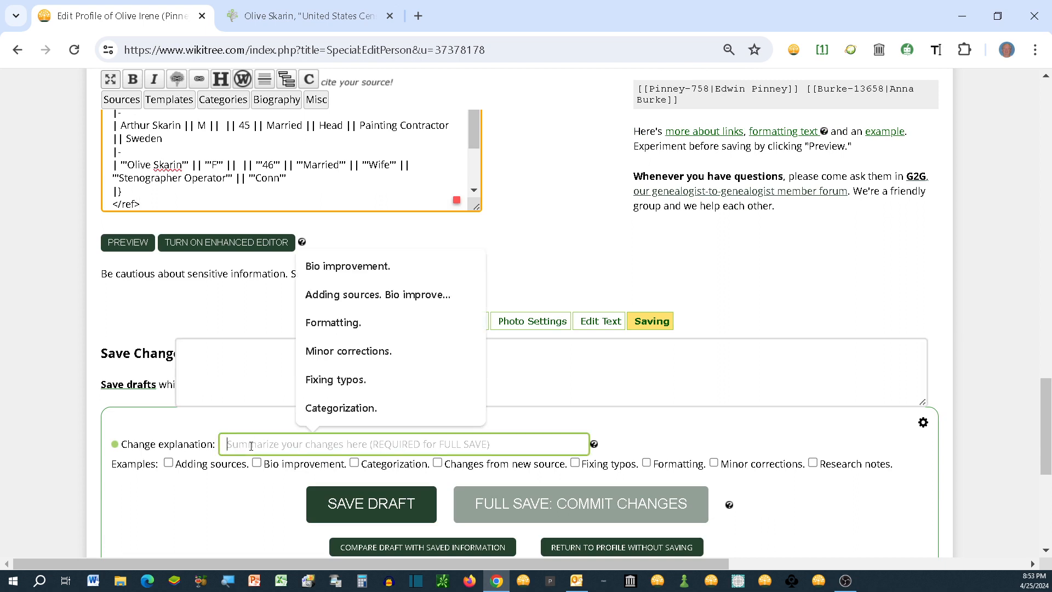
type("A")
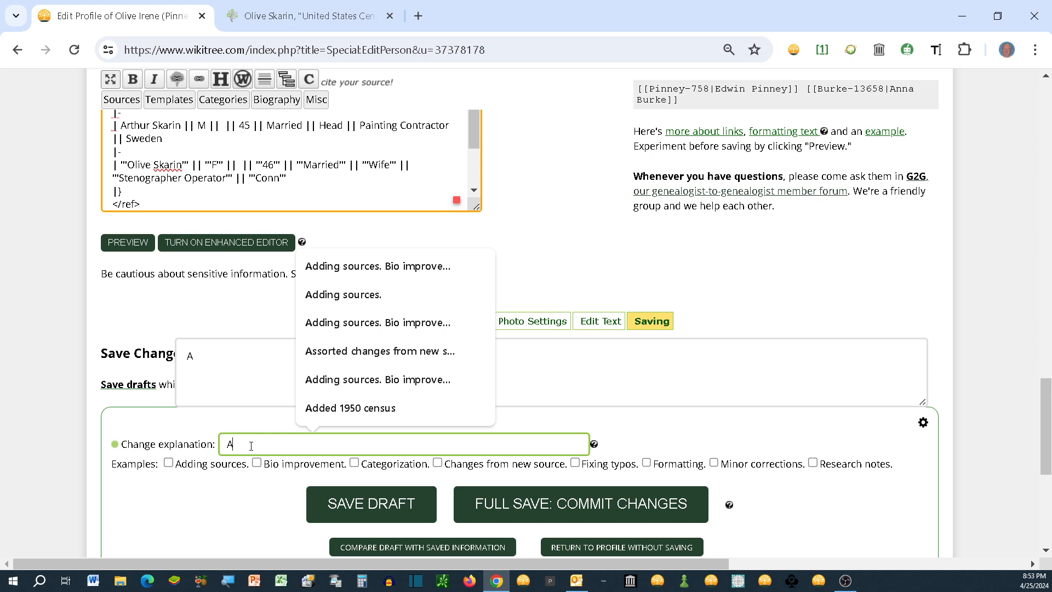
left_click(325, 410)
left_click(499, 505)
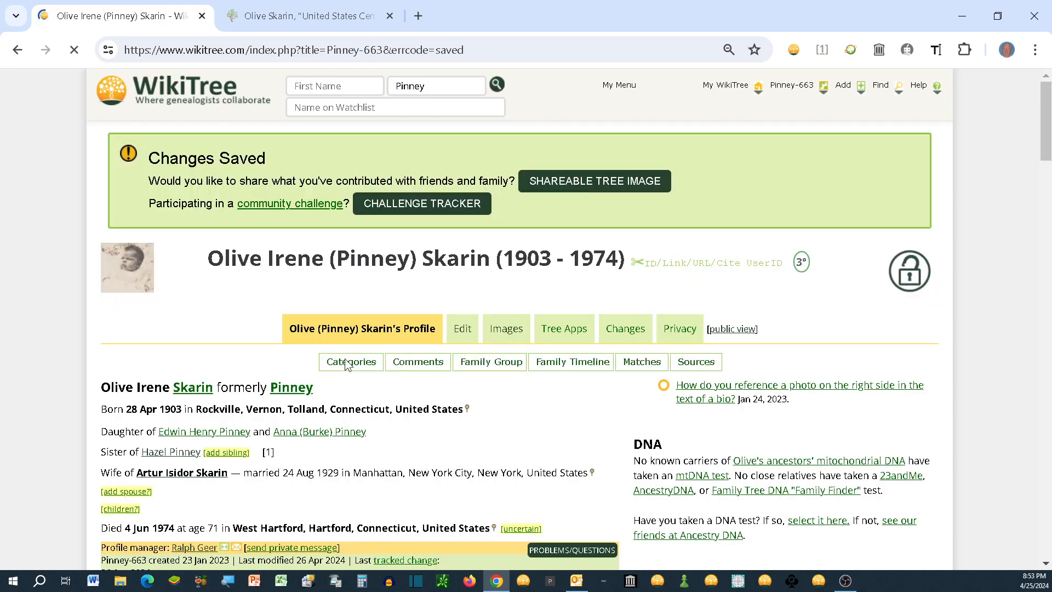
Review the saved profile's biography narratives and the census citations with household tables in its Sources section.
scroll(390, 337, "down", 1)
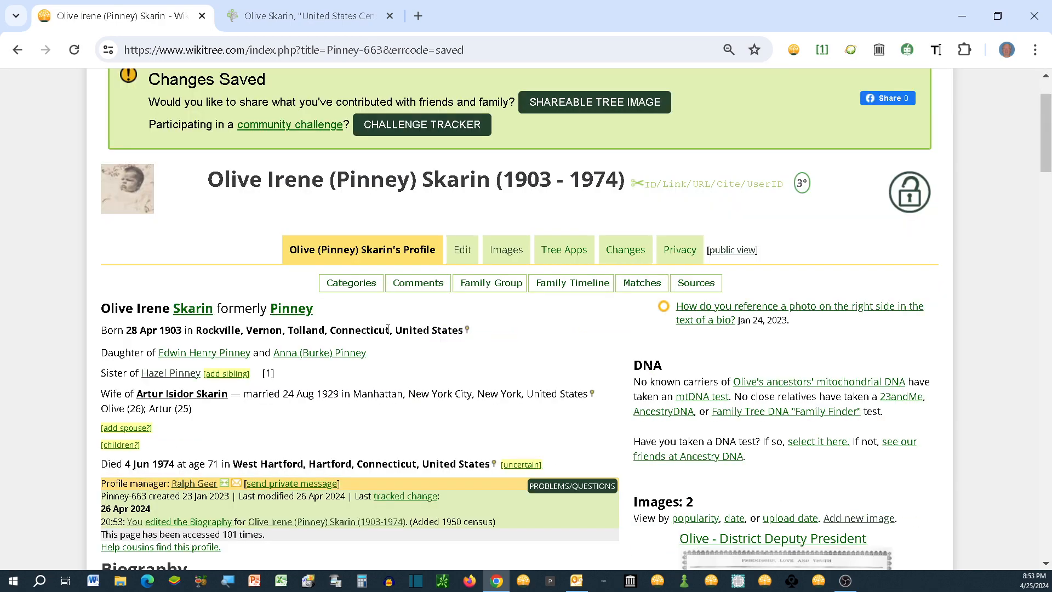
scroll(388, 329, "down", 7)
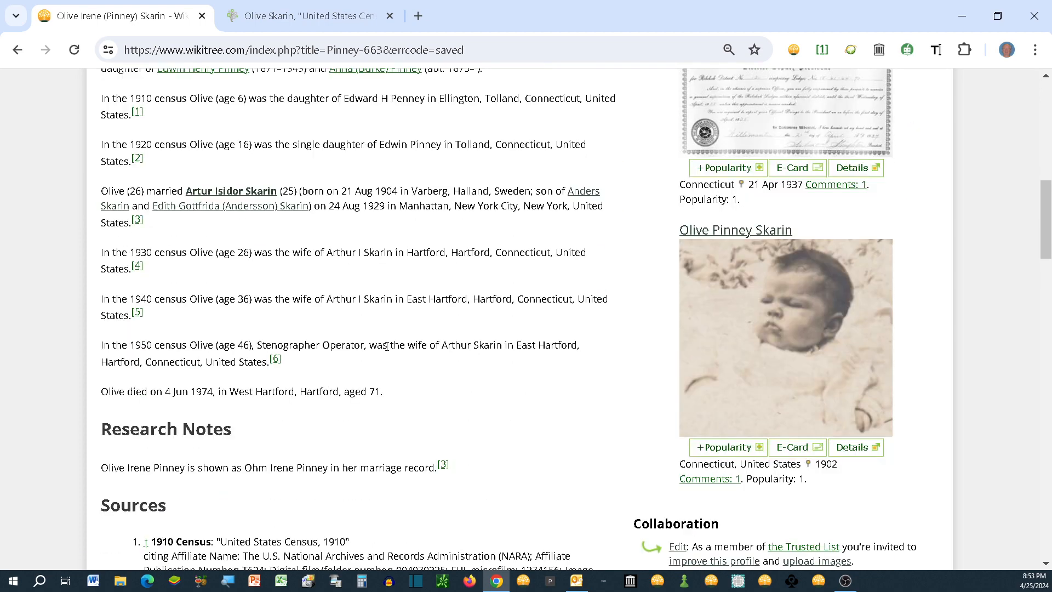
scroll(387, 346, "up", 1)
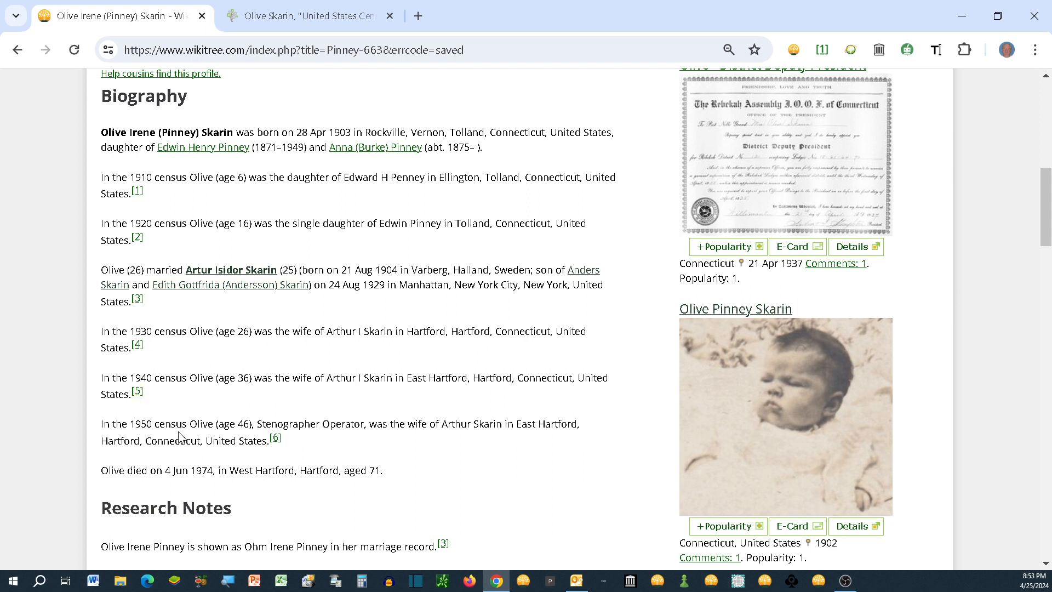
scroll(361, 438, "down", 6)
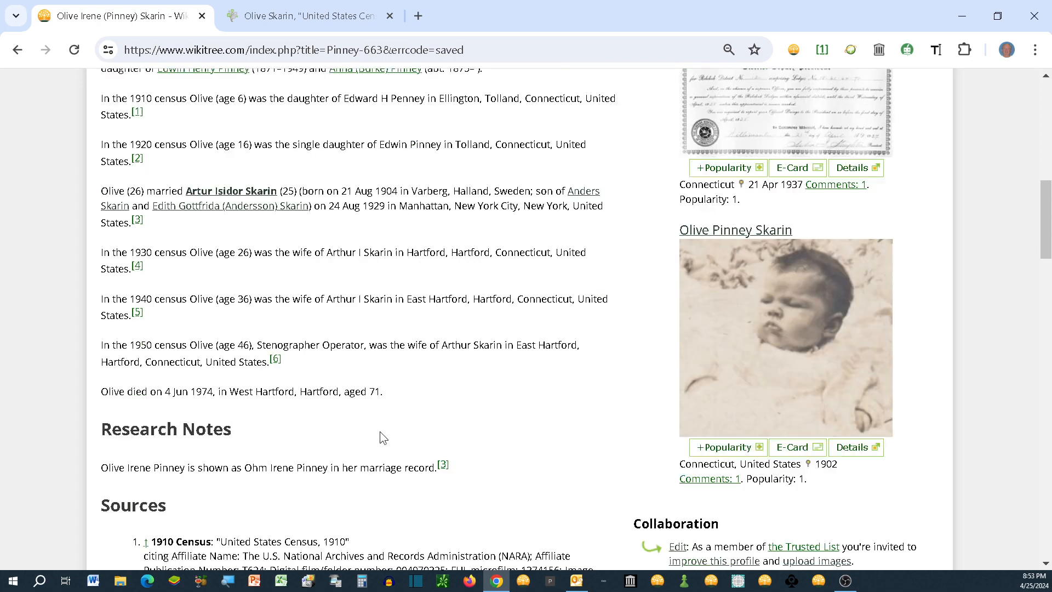
scroll(385, 441, "down", 2)
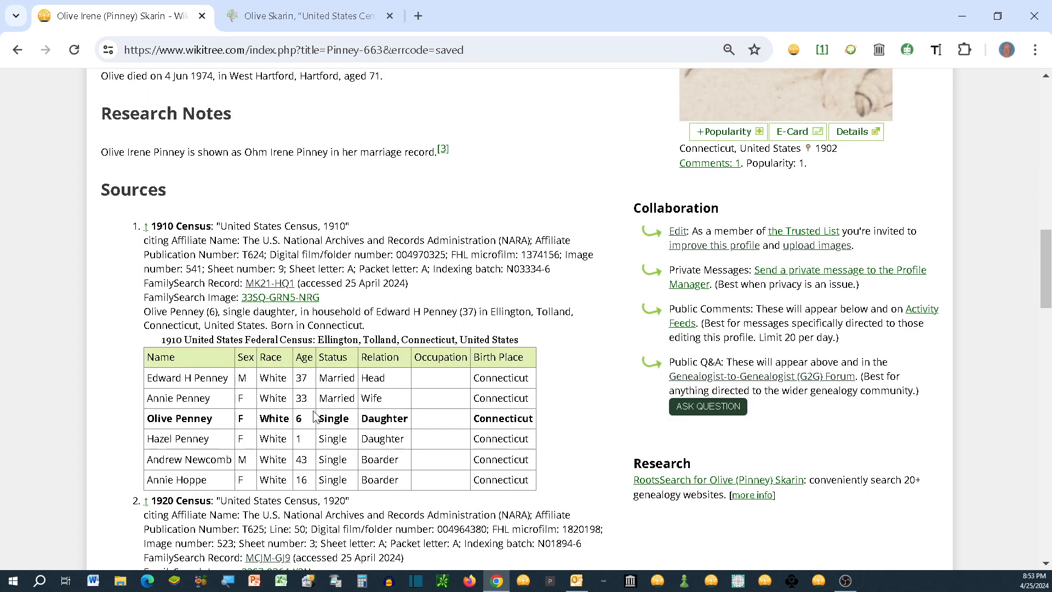
scroll(315, 416, "down", 1)
scroll(315, 416, "down", 3)
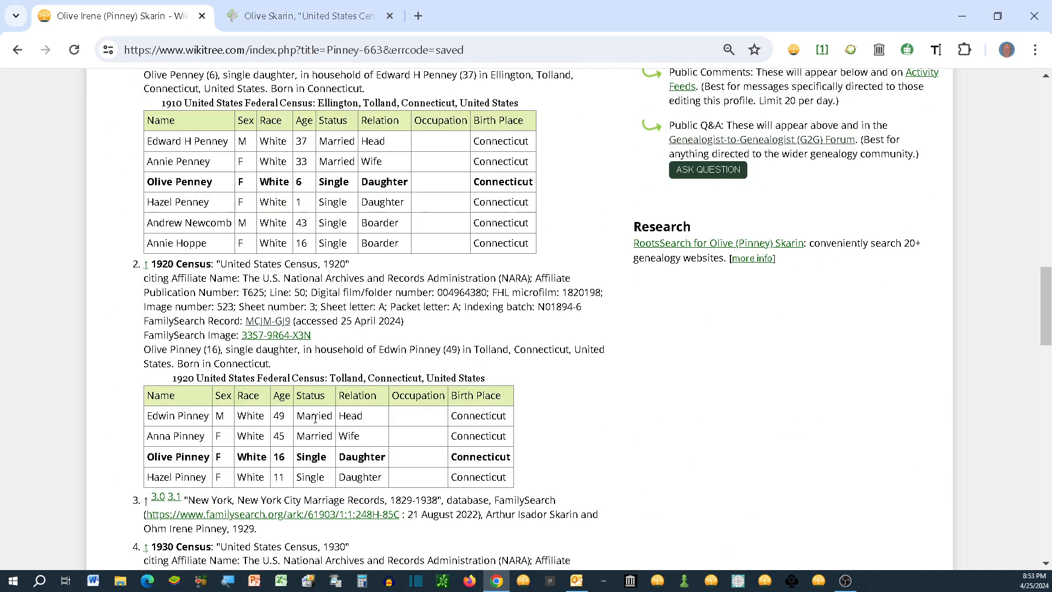
scroll(285, 396, "down", 1)
scroll(279, 397, "down", 4)
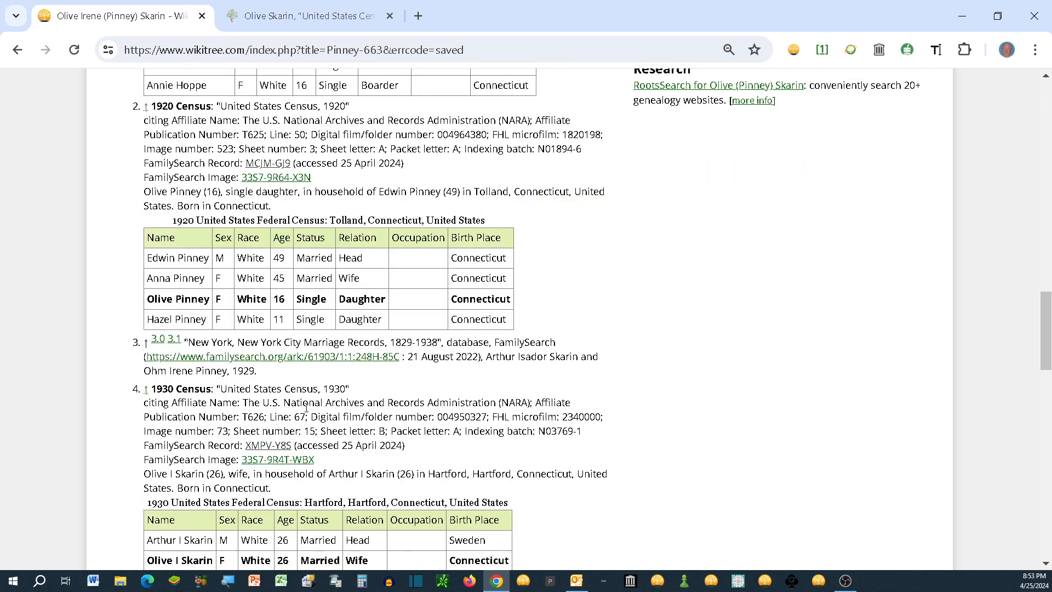
scroll(277, 412, "down", 3)
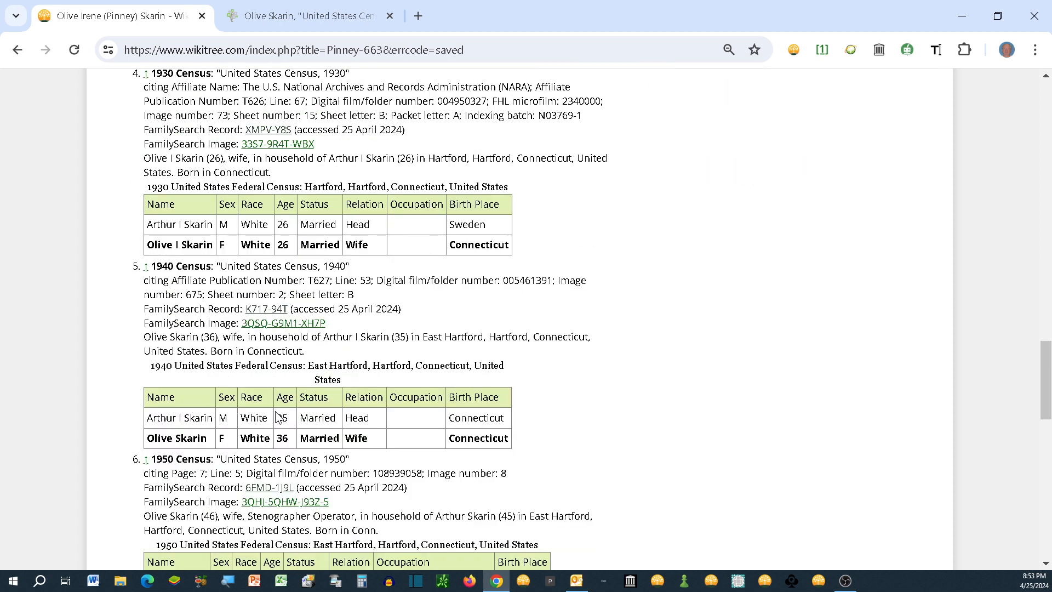